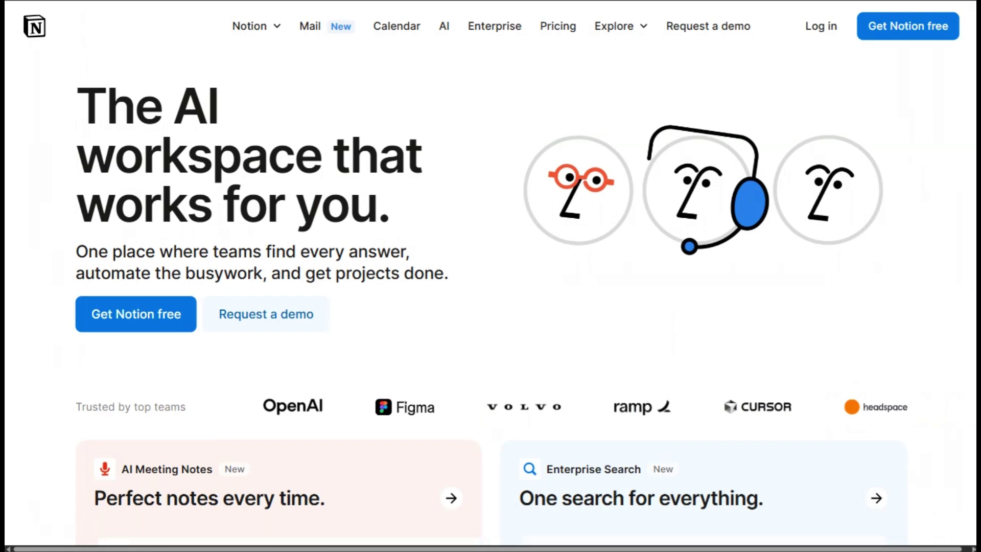
{"action": "scroll", "coordinate": [490, 307], "scroll_direction": "down", "scroll_amount": 5}
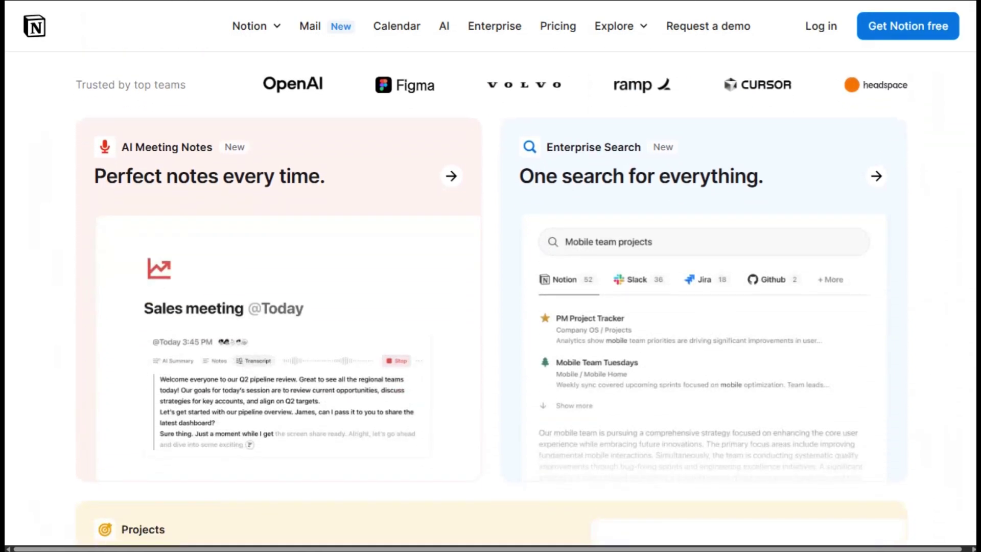
{"action": "scroll", "coordinate": [491, 307], "scroll_direction": "down", "scroll_amount": 5}
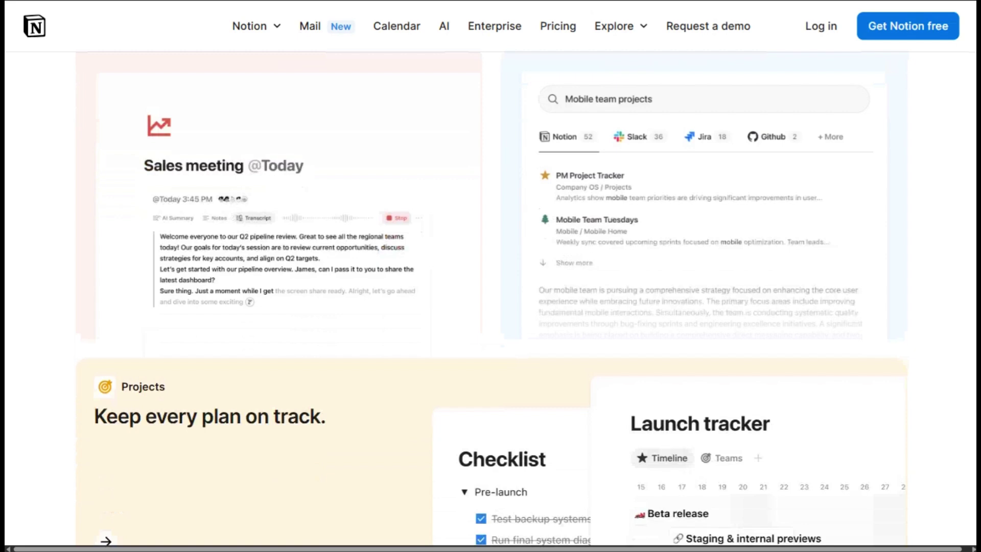
{"action": "scroll", "coordinate": [491, 306], "scroll_direction": "down", "scroll_amount": 5}
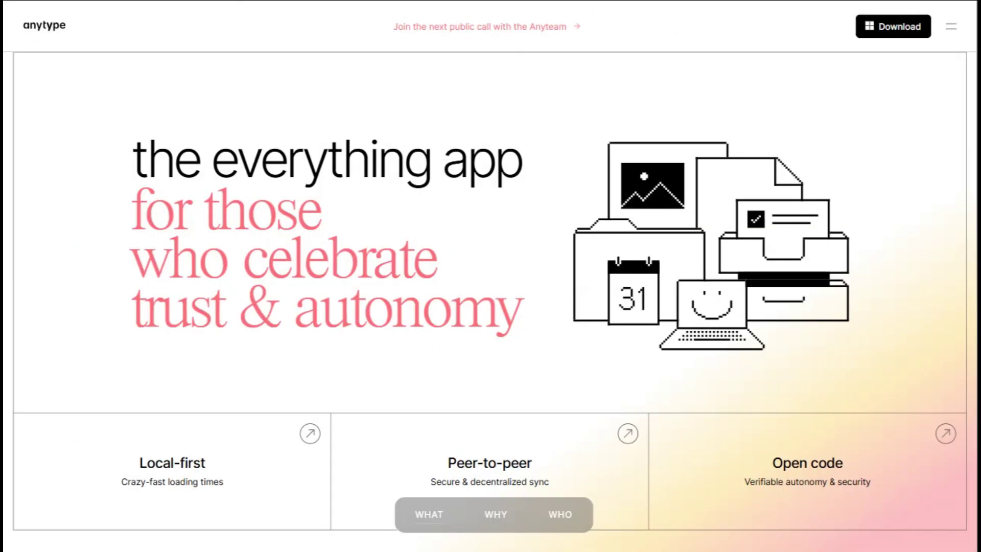
{"action": "scroll", "coordinate": [491, 307], "scroll_direction": "down", "scroll_amount": 4}
{"action": "scroll", "coordinate": [490, 307], "scroll_direction": "down", "scroll_amount": 4}
{"action": "scroll", "coordinate": [490, 306], "scroll_direction": "down", "scroll_amount": 4}
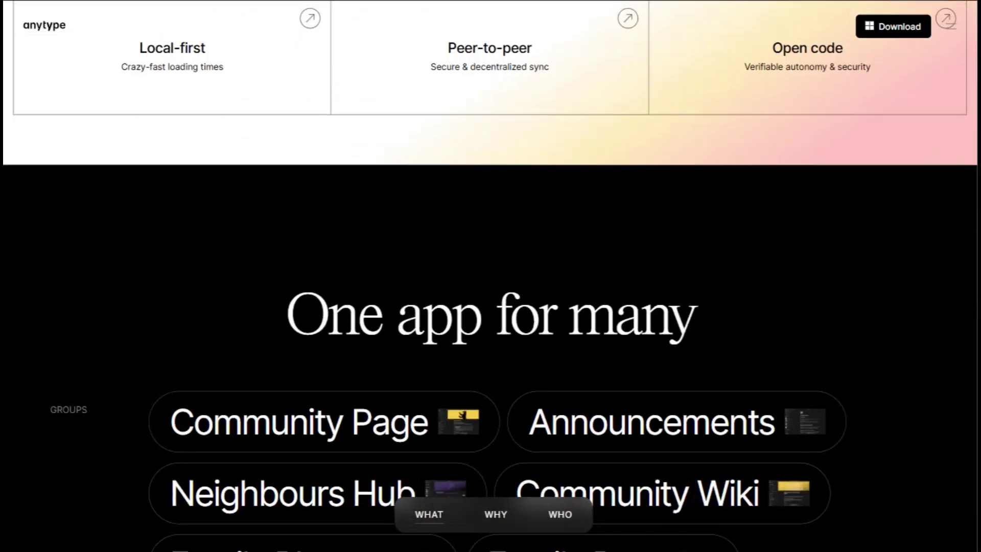
{"action": "scroll", "coordinate": [491, 307], "scroll_direction": "down", "scroll_amount": 2}
{"action": "scroll", "coordinate": [491, 307], "scroll_direction": "down", "scroll_amount": 2}
{"action": "scroll", "coordinate": [490, 307], "scroll_direction": "down", "scroll_amount": 3}
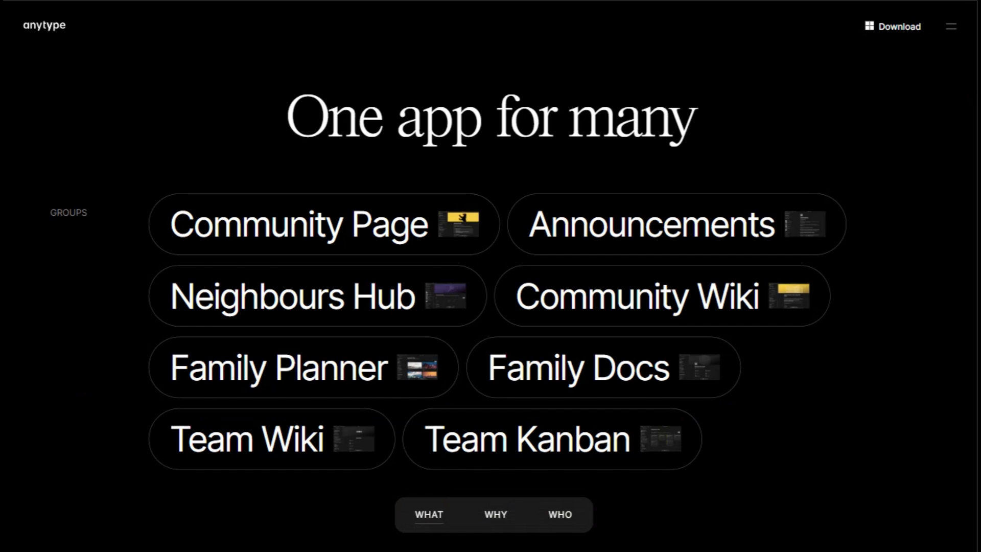
{"action": "scroll", "coordinate": [490, 307], "scroll_direction": "down", "scroll_amount": 1}
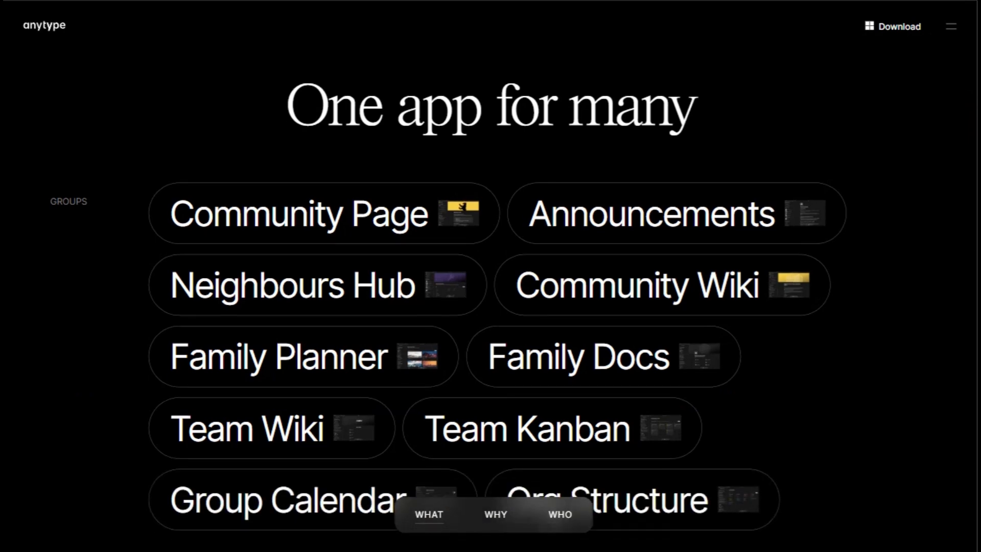
{"action": "scroll", "coordinate": [491, 306], "scroll_direction": "down", "scroll_amount": 1}
{"action": "scroll", "coordinate": [490, 307], "scroll_direction": "down", "scroll_amount": 3}
{"action": "scroll", "coordinate": [490, 306], "scroll_direction": "down", "scroll_amount": 4}
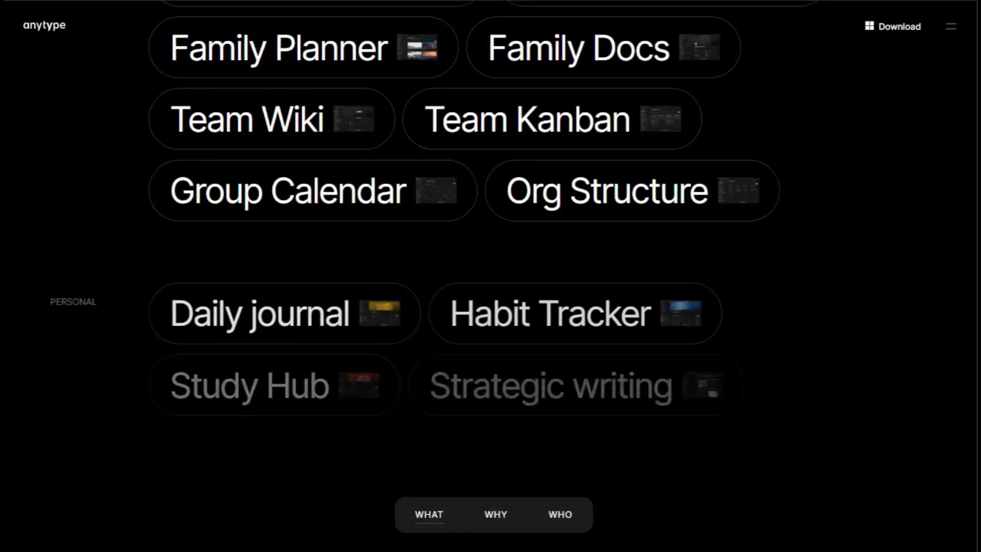
{"action": "scroll", "coordinate": [490, 306], "scroll_direction": "down", "scroll_amount": 2}
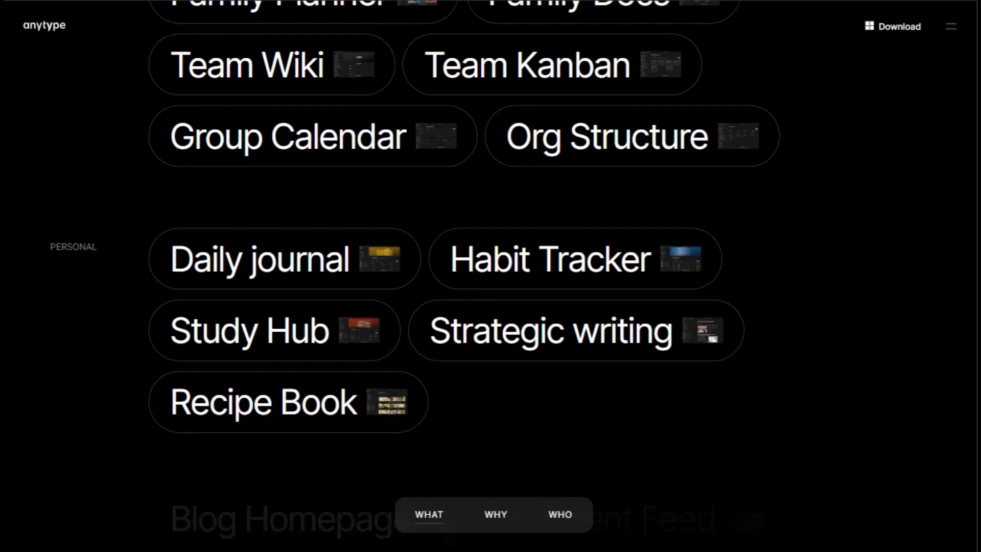
{"action": "scroll", "coordinate": [490, 307], "scroll_direction": "down", "scroll_amount": 2}
{"action": "scroll", "coordinate": [491, 307], "scroll_direction": "down", "scroll_amount": 2}
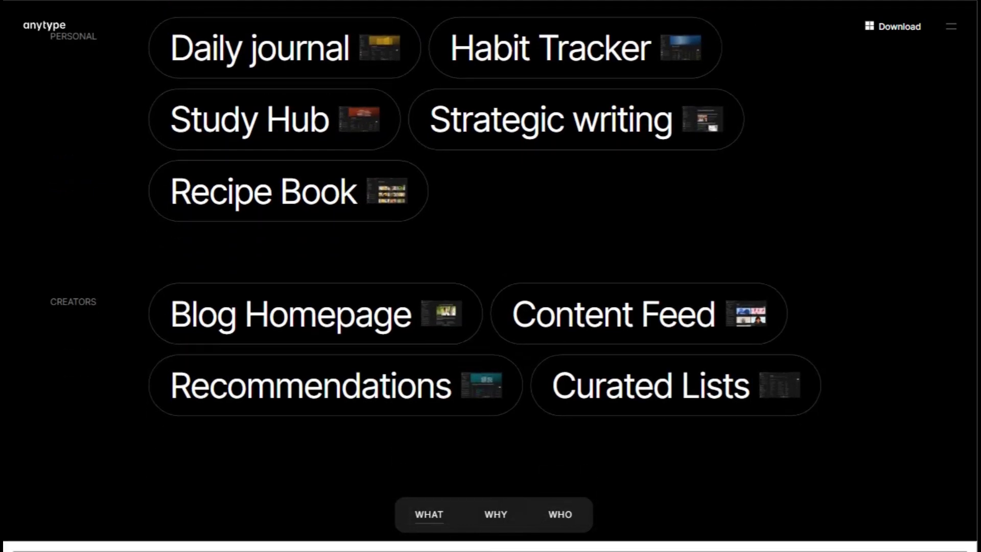
{"action": "scroll", "coordinate": [491, 307], "scroll_direction": "down", "scroll_amount": 2}
{"action": "scroll", "coordinate": [491, 307], "scroll_direction": "down", "scroll_amount": 2}
{"action": "scroll", "coordinate": [491, 307], "scroll_direction": "down", "scroll_amount": 3}
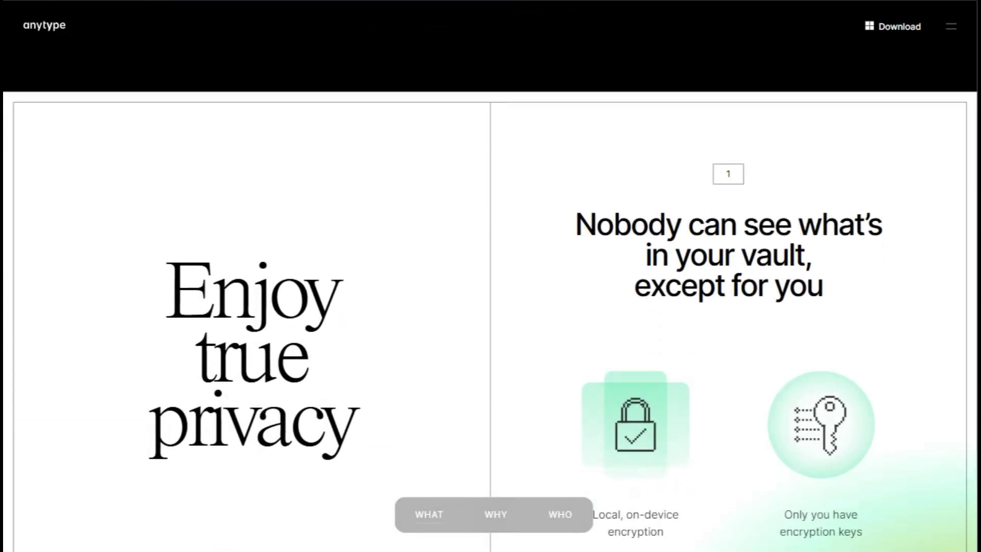
{"action": "scroll", "coordinate": [491, 306], "scroll_direction": "down", "scroll_amount": 2}
{"action": "scroll", "coordinate": [490, 307], "scroll_direction": "down", "scroll_amount": 1}
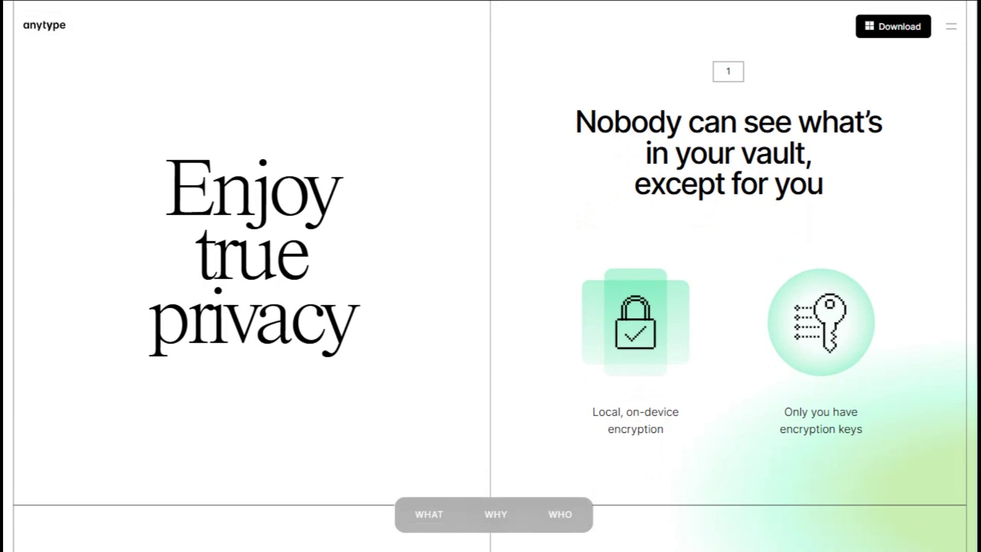
{"action": "scroll", "coordinate": [491, 307], "scroll_direction": "down", "scroll_amount": 2}
{"action": "scroll", "coordinate": [491, 306], "scroll_direction": "down", "scroll_amount": 3}
{"action": "scroll", "coordinate": [491, 307], "scroll_direction": "down", "scroll_amount": 2}
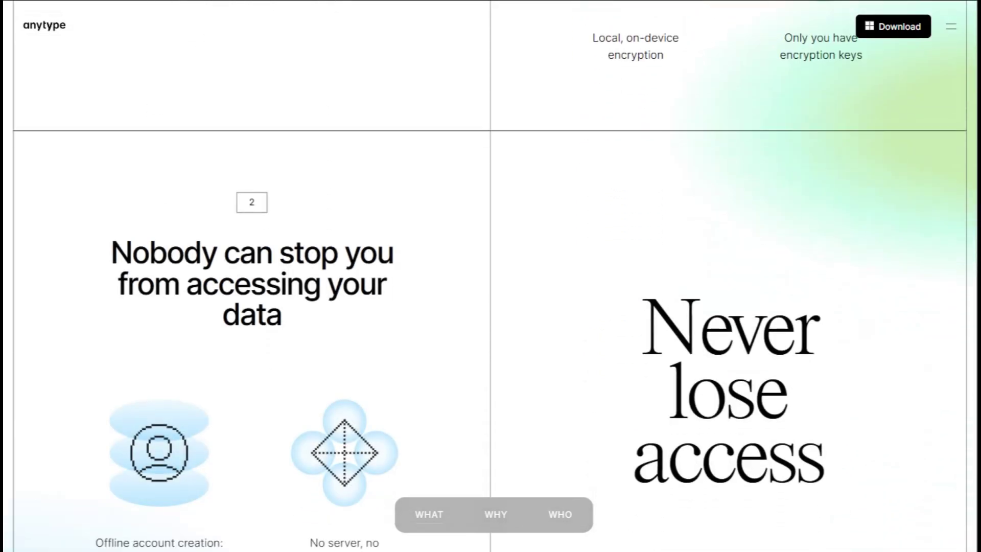
{"action": "scroll", "coordinate": [490, 307], "scroll_direction": "down", "scroll_amount": 1}
{"action": "scroll", "coordinate": [490, 307], "scroll_direction": "down", "scroll_amount": 1}
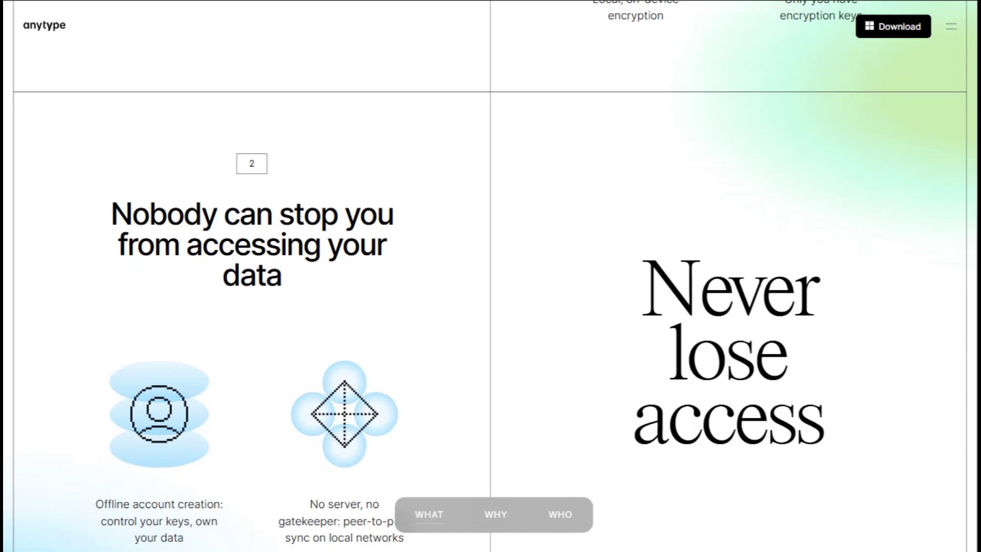
{"action": "scroll", "coordinate": [491, 307], "scroll_direction": "down", "scroll_amount": 1}
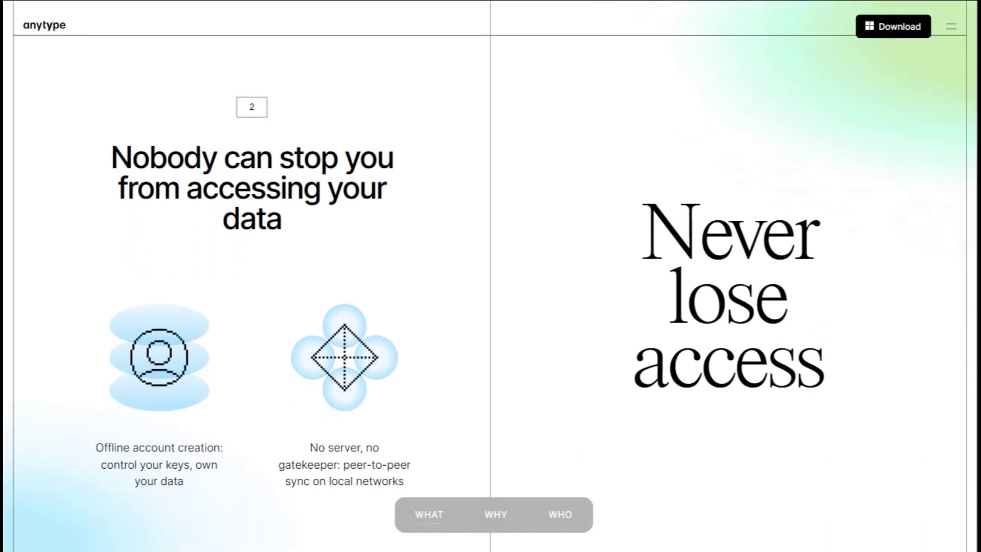
{"action": "scroll", "coordinate": [490, 306], "scroll_direction": "down", "scroll_amount": 2}
{"action": "scroll", "coordinate": [490, 307], "scroll_direction": "down", "scroll_amount": 3}
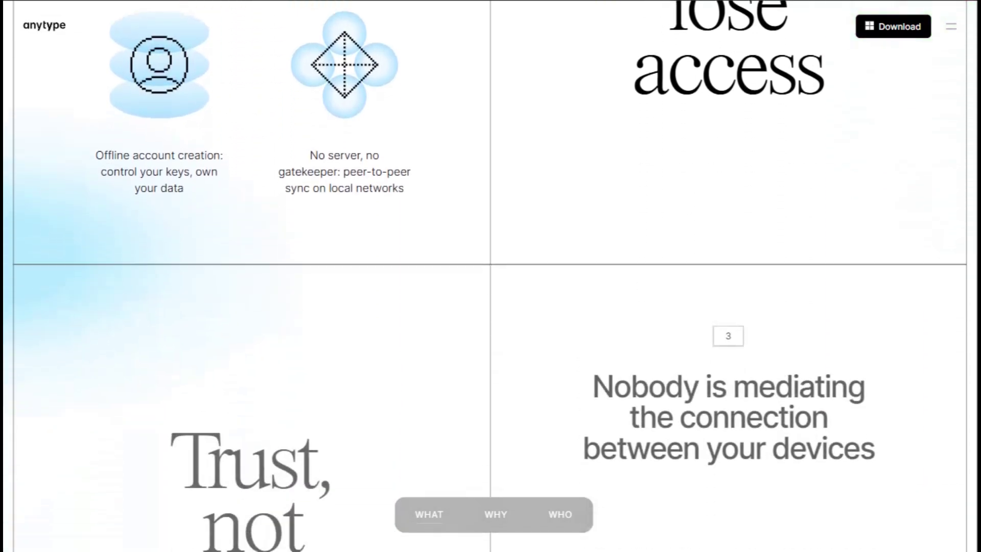
{"action": "scroll", "coordinate": [491, 306], "scroll_direction": "down", "scroll_amount": 2}
{"action": "scroll", "coordinate": [490, 306], "scroll_direction": "down", "scroll_amount": 2}
{"action": "scroll", "coordinate": [490, 307], "scroll_direction": "down", "scroll_amount": 2}
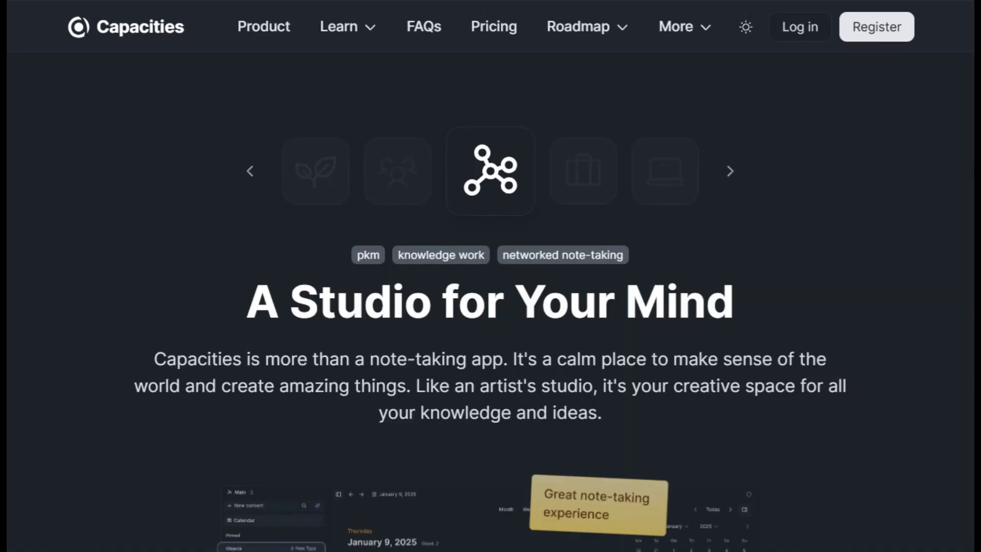
{"action": "scroll", "coordinate": [491, 307], "scroll_direction": "down", "scroll_amount": 1}
{"action": "scroll", "coordinate": [491, 306], "scroll_direction": "down", "scroll_amount": 4}
{"action": "scroll", "coordinate": [490, 307], "scroll_direction": "down", "scroll_amount": 1}
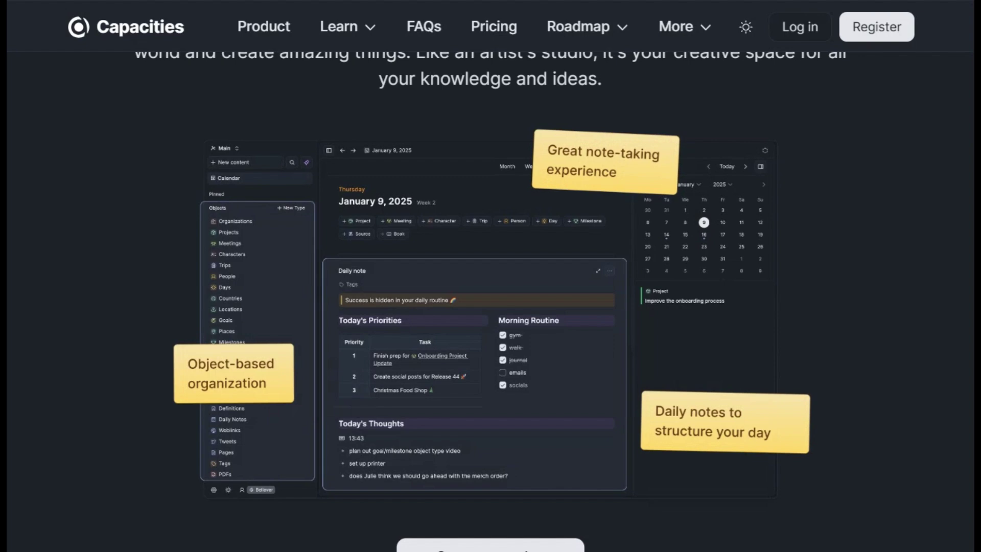
{"action": "scroll", "coordinate": [491, 307], "scroll_direction": "down", "scroll_amount": 3}
{"action": "scroll", "coordinate": [491, 307], "scroll_direction": "down", "scroll_amount": 5}
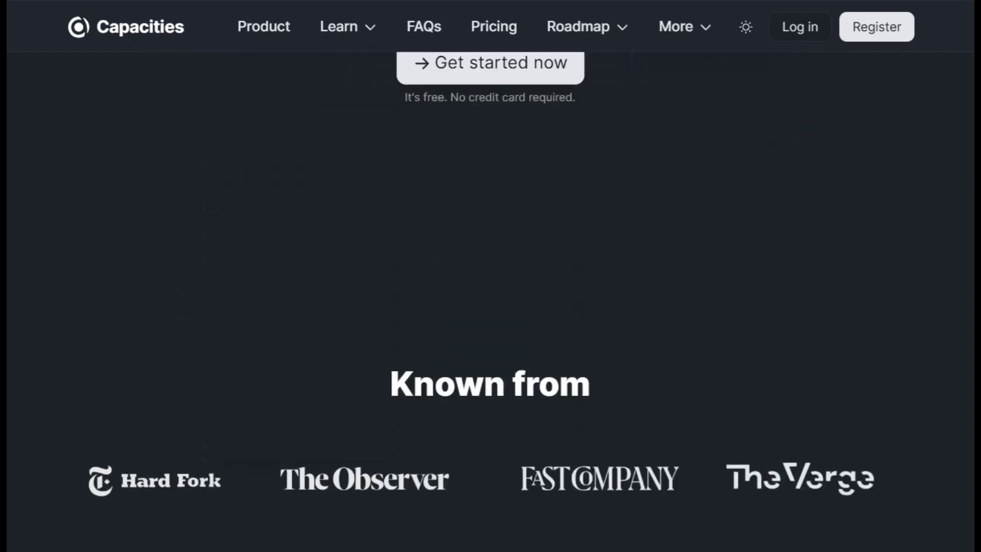
{"action": "scroll", "coordinate": [490, 307], "scroll_direction": "down", "scroll_amount": 3}
{"action": "scroll", "coordinate": [491, 307], "scroll_direction": "down", "scroll_amount": 2}
{"action": "scroll", "coordinate": [491, 307], "scroll_direction": "down", "scroll_amount": 5}
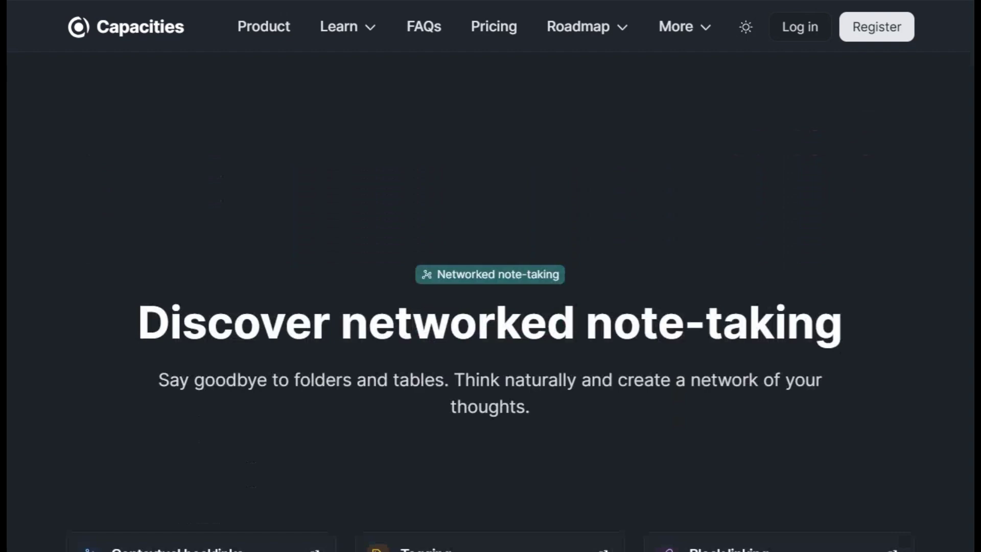
{"action": "scroll", "coordinate": [490, 306], "scroll_direction": "down", "scroll_amount": 3}
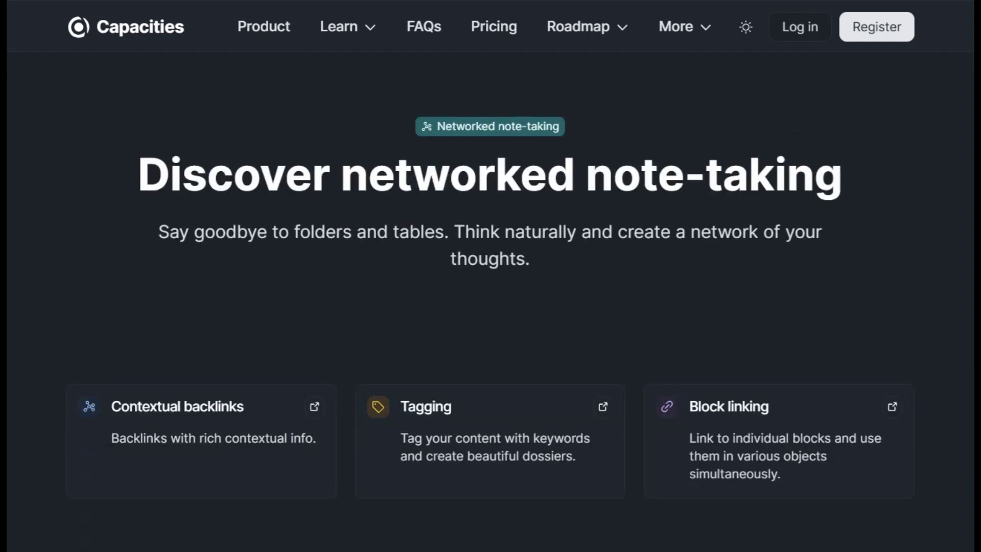
{"action": "scroll", "coordinate": [491, 307], "scroll_direction": "down", "scroll_amount": 3}
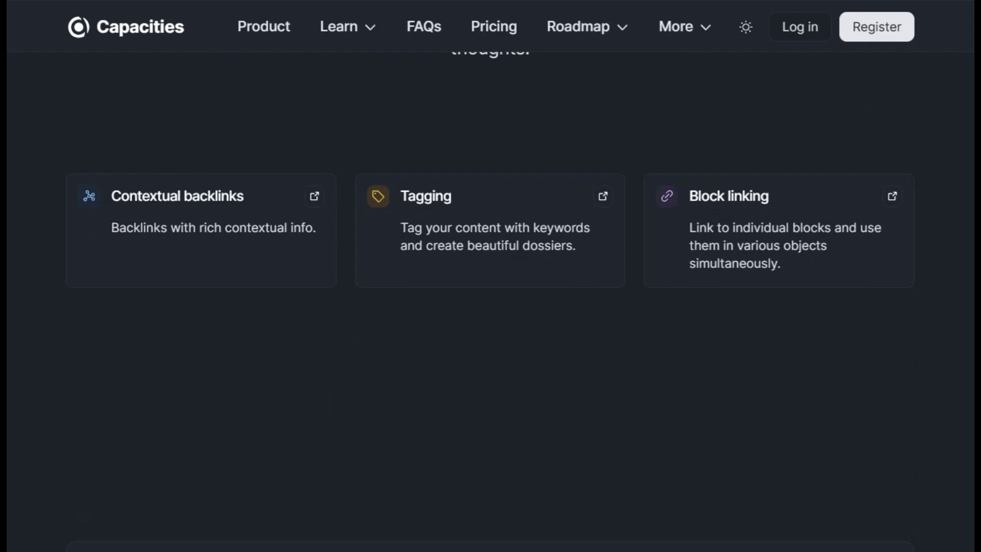
{"action": "scroll", "coordinate": [490, 306], "scroll_direction": "down", "scroll_amount": 2}
{"action": "scroll", "coordinate": [490, 307], "scroll_direction": "down", "scroll_amount": 5}
{"action": "scroll", "coordinate": [491, 307], "scroll_direction": "down", "scroll_amount": 3}
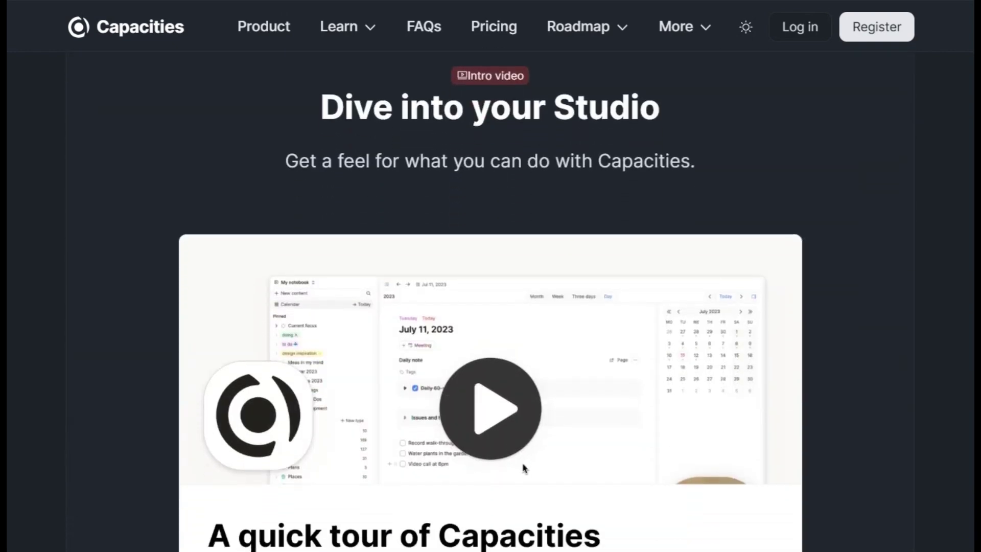
{"action": "scroll", "coordinate": [524, 456], "scroll_direction": "down", "scroll_amount": 2}
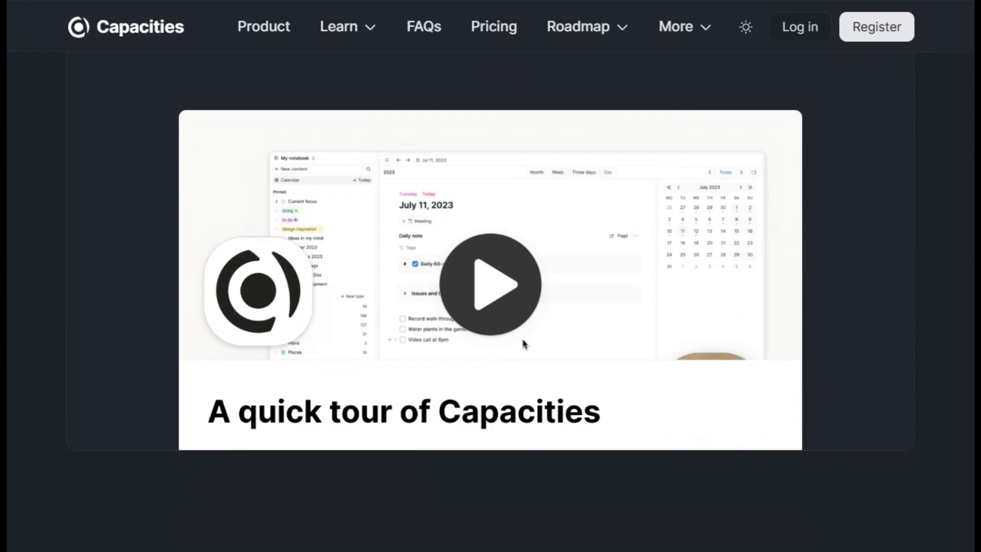
{"action": "scroll", "coordinate": [525, 344], "scroll_direction": "down", "scroll_amount": 5}
{"action": "scroll", "coordinate": [524, 344], "scroll_direction": "down", "scroll_amount": 5}
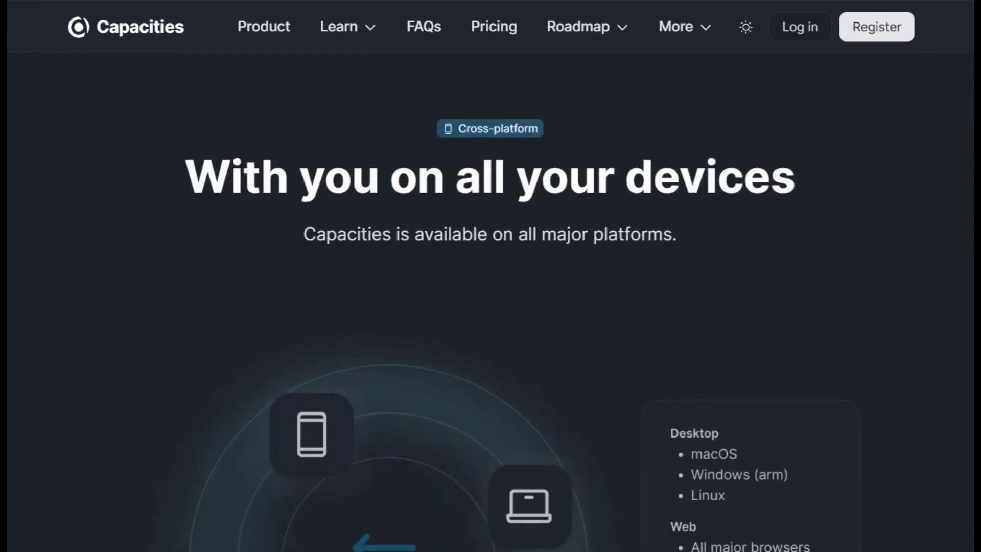
{"action": "scroll", "coordinate": [524, 345], "scroll_direction": "down", "scroll_amount": 2}
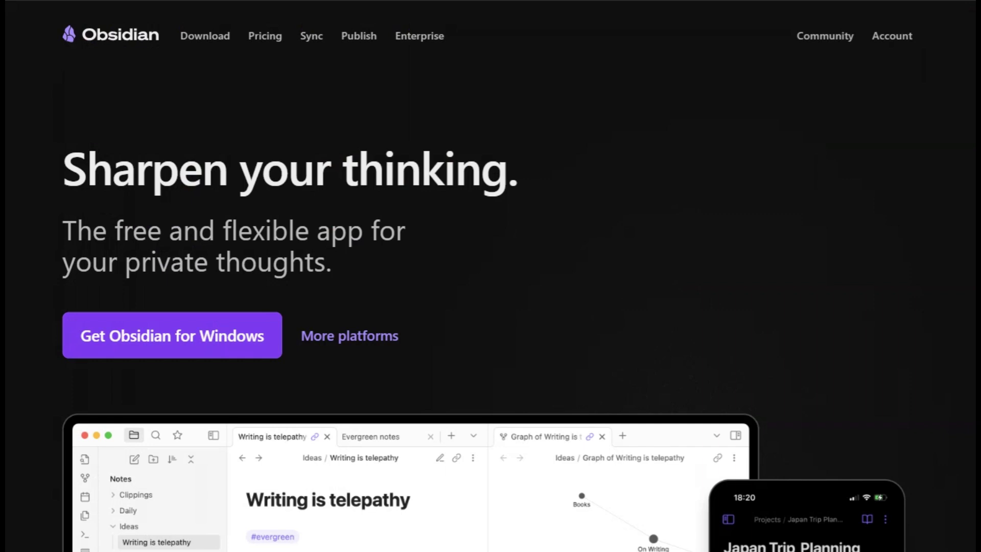
{"action": "scroll", "coordinate": [491, 307], "scroll_direction": "down", "scroll_amount": 2}
{"action": "scroll", "coordinate": [490, 306], "scroll_direction": "down", "scroll_amount": 3}
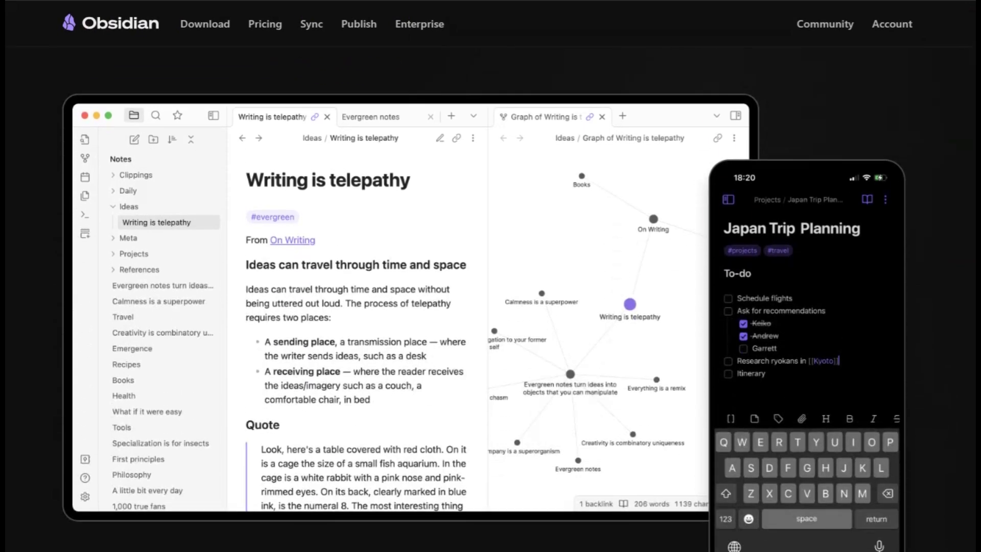
{"action": "scroll", "coordinate": [490, 306], "scroll_direction": "down", "scroll_amount": 2}
{"action": "scroll", "coordinate": [490, 307], "scroll_direction": "down", "scroll_amount": 4}
{"action": "scroll", "coordinate": [491, 306], "scroll_direction": "down", "scroll_amount": 4}
{"action": "scroll", "coordinate": [491, 307], "scroll_direction": "down", "scroll_amount": 2}
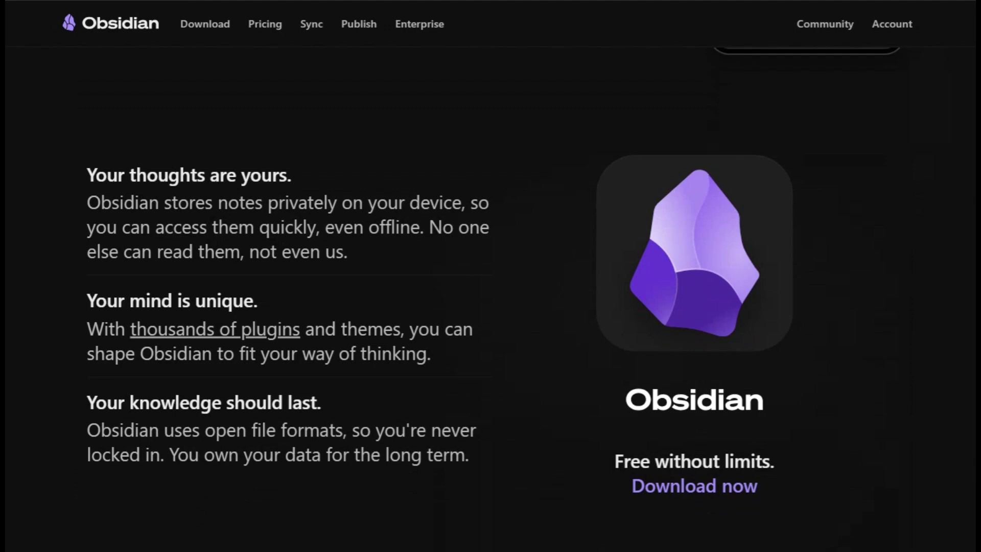
{"action": "scroll", "coordinate": [490, 307], "scroll_direction": "down", "scroll_amount": 1}
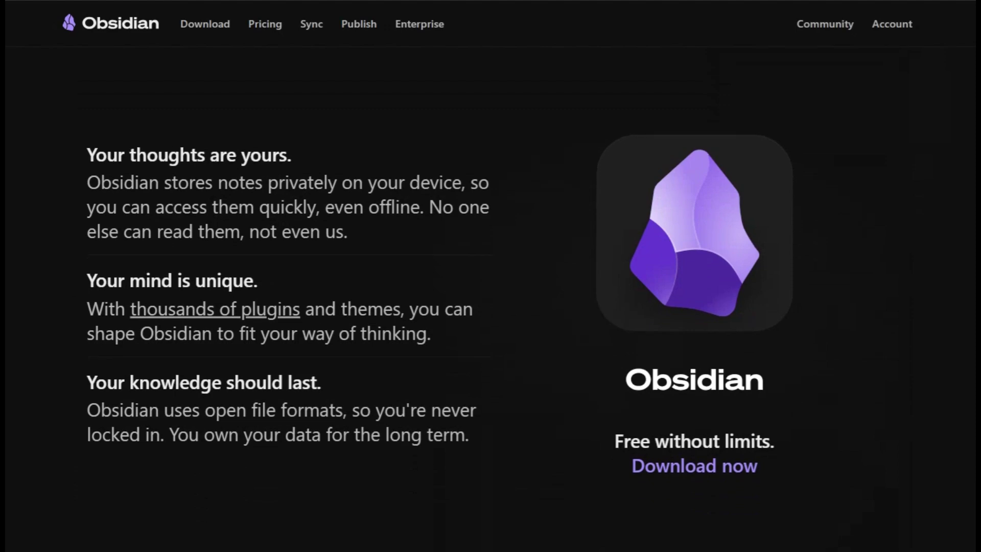
{"action": "scroll", "coordinate": [490, 307], "scroll_direction": "down", "scroll_amount": 3}
{"action": "scroll", "coordinate": [491, 307], "scroll_direction": "down", "scroll_amount": 4}
{"action": "scroll", "coordinate": [491, 306], "scroll_direction": "down", "scroll_amount": 4}
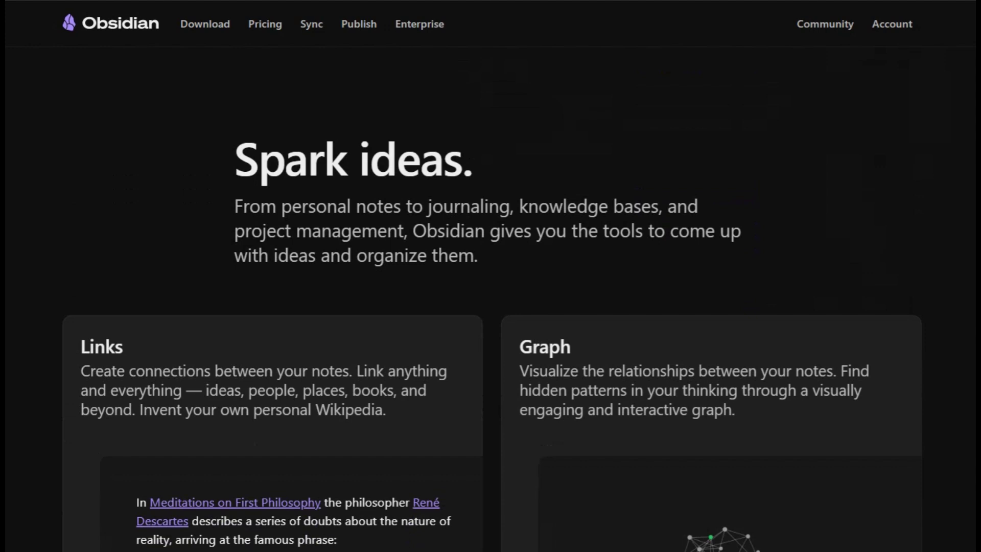
{"action": "scroll", "coordinate": [491, 307], "scroll_direction": "down", "scroll_amount": 2}
{"action": "scroll", "coordinate": [491, 307], "scroll_direction": "down", "scroll_amount": 1}
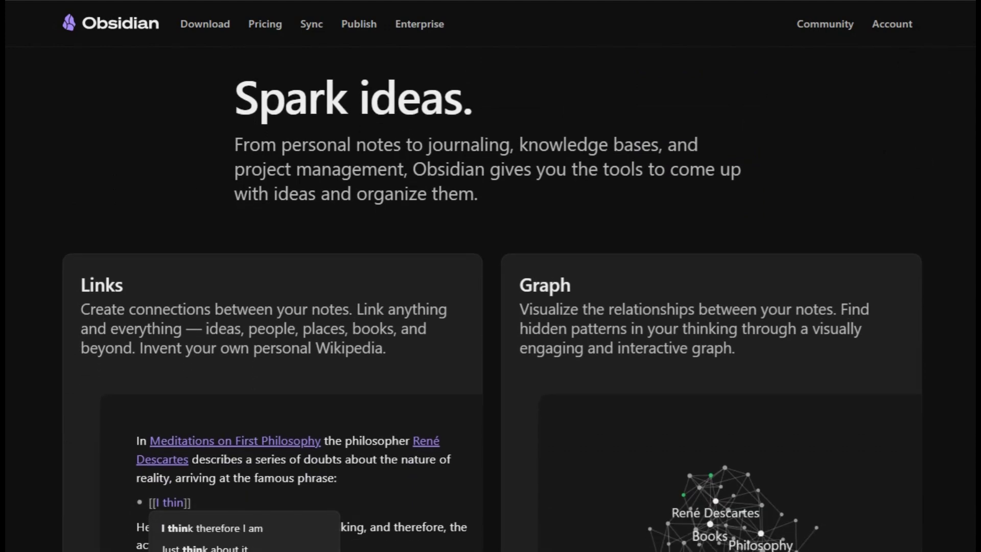
{"action": "scroll", "coordinate": [491, 307], "scroll_direction": "down", "scroll_amount": 3}
{"action": "scroll", "coordinate": [491, 307], "scroll_direction": "down", "scroll_amount": 2}
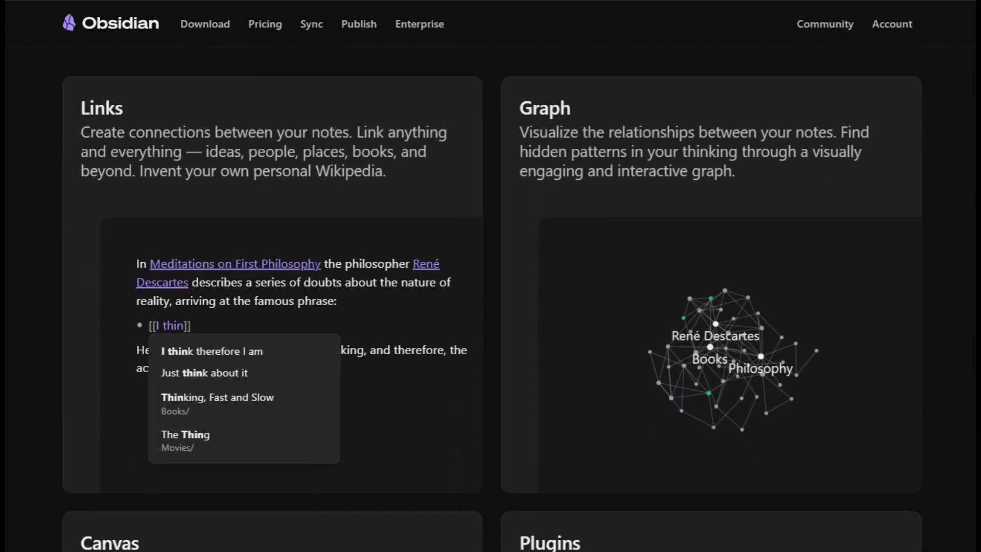
{"action": "scroll", "coordinate": [490, 307], "scroll_direction": "down", "scroll_amount": 3}
{"action": "scroll", "coordinate": [491, 307], "scroll_direction": "down", "scroll_amount": 3}
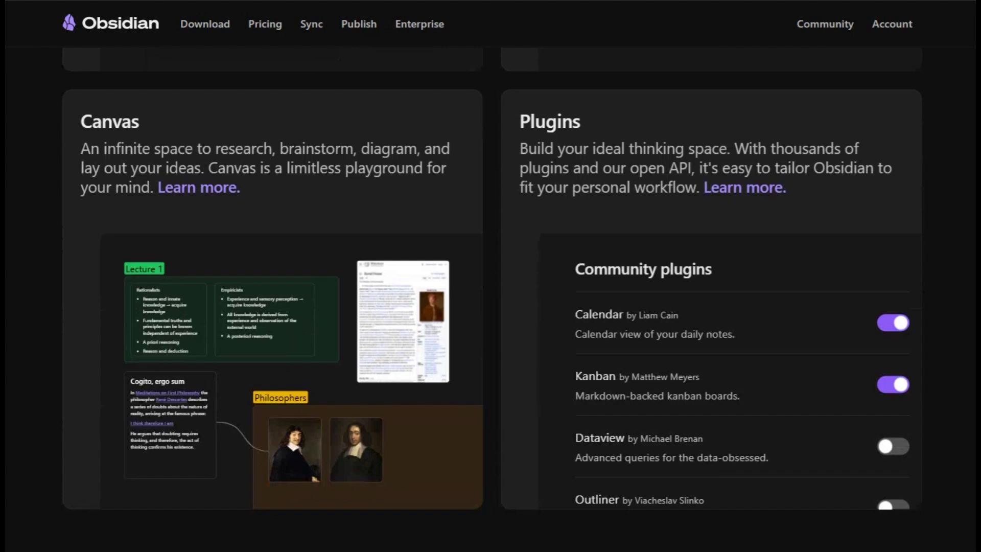
{"action": "scroll", "coordinate": [490, 306], "scroll_direction": "down", "scroll_amount": 1}
{"action": "scroll", "coordinate": [491, 307], "scroll_direction": "down", "scroll_amount": 1}
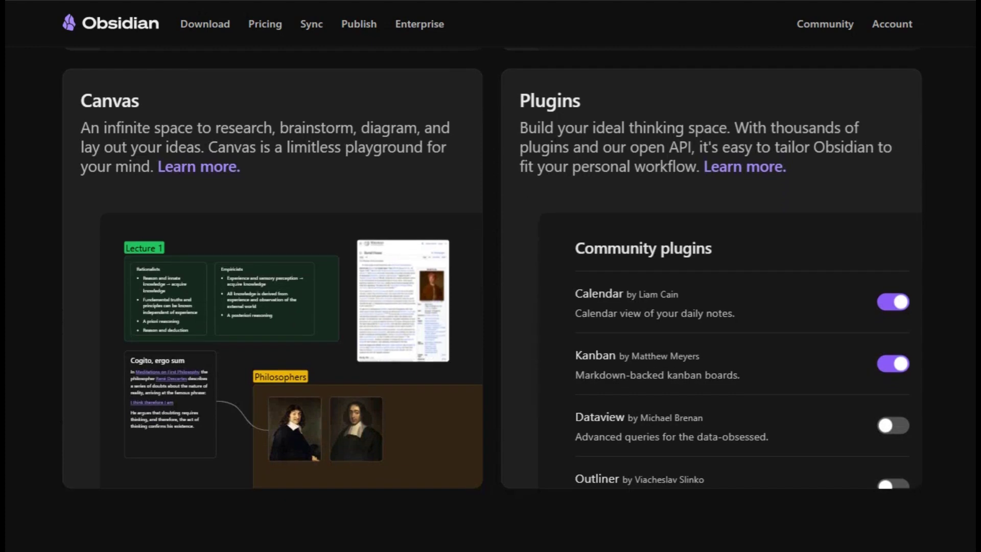
{"action": "scroll", "coordinate": [491, 307], "scroll_direction": "down", "scroll_amount": 1}
{"action": "scroll", "coordinate": [491, 306], "scroll_direction": "down", "scroll_amount": 3}
{"action": "scroll", "coordinate": [490, 307], "scroll_direction": "down", "scroll_amount": 3}
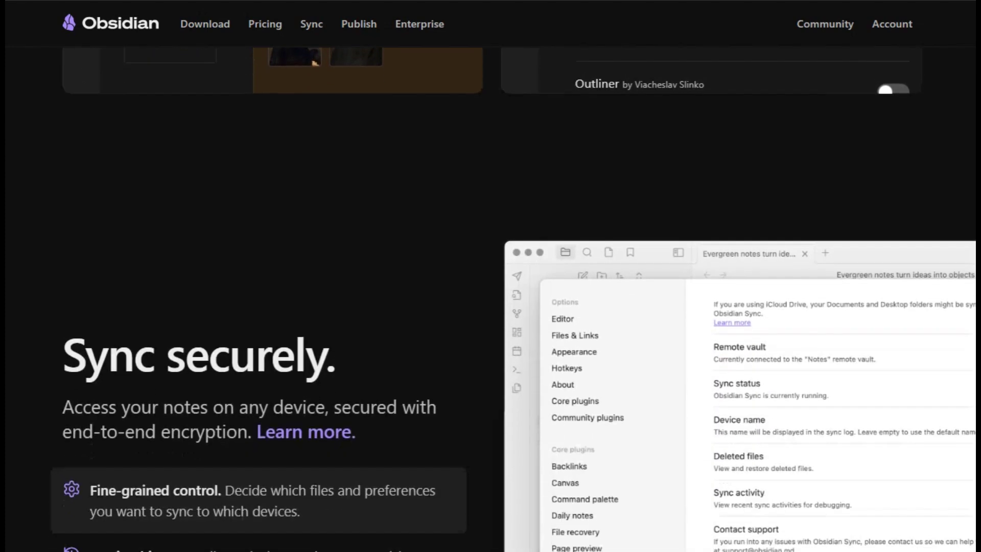
{"action": "scroll", "coordinate": [490, 307], "scroll_direction": "down", "scroll_amount": 2}
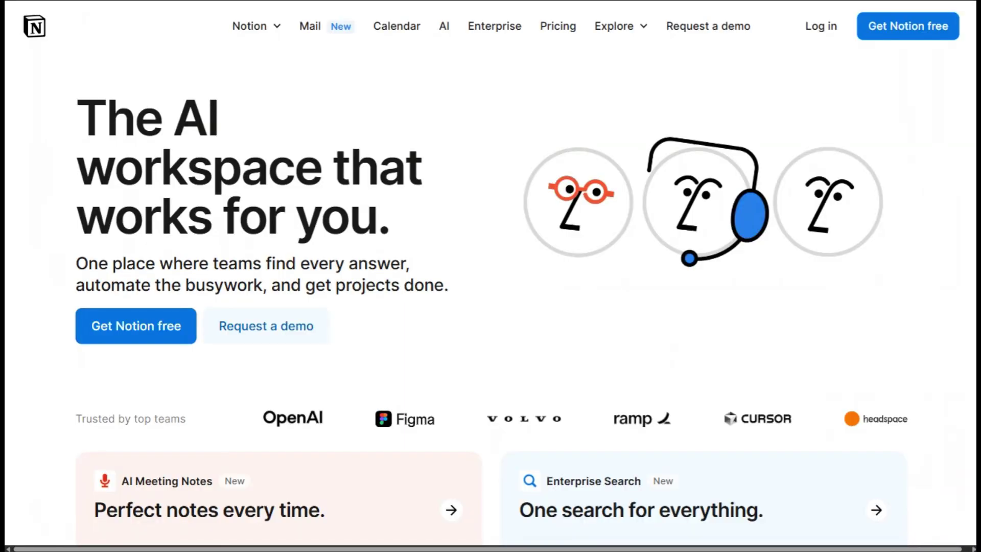
{"action": "scroll", "coordinate": [491, 307], "scroll_direction": "down", "scroll_amount": 3}
{"action": "scroll", "coordinate": [490, 306], "scroll_direction": "down", "scroll_amount": 3}
{"action": "scroll", "coordinate": [490, 306], "scroll_direction": "down", "scroll_amount": 2}
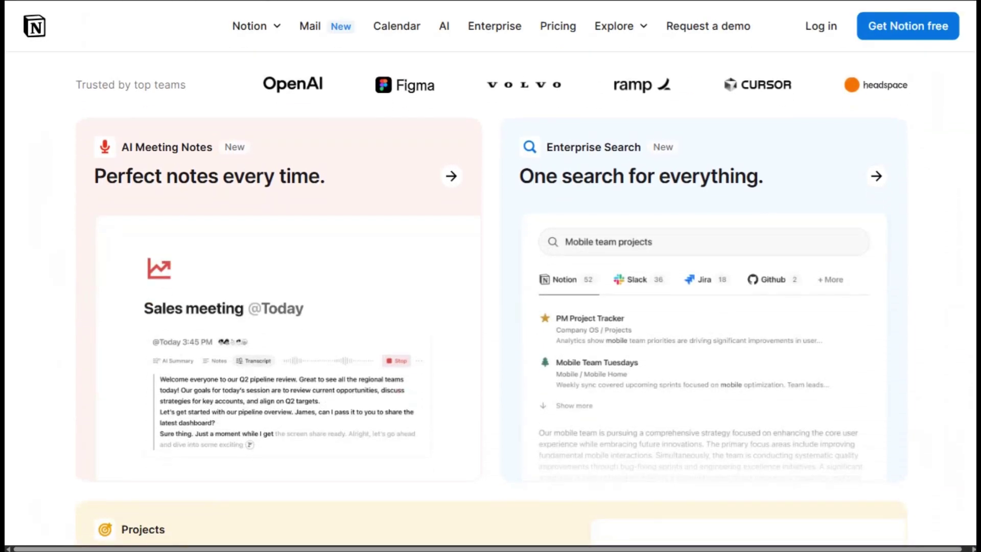
{"action": "scroll", "coordinate": [491, 307], "scroll_direction": "down", "scroll_amount": 3}
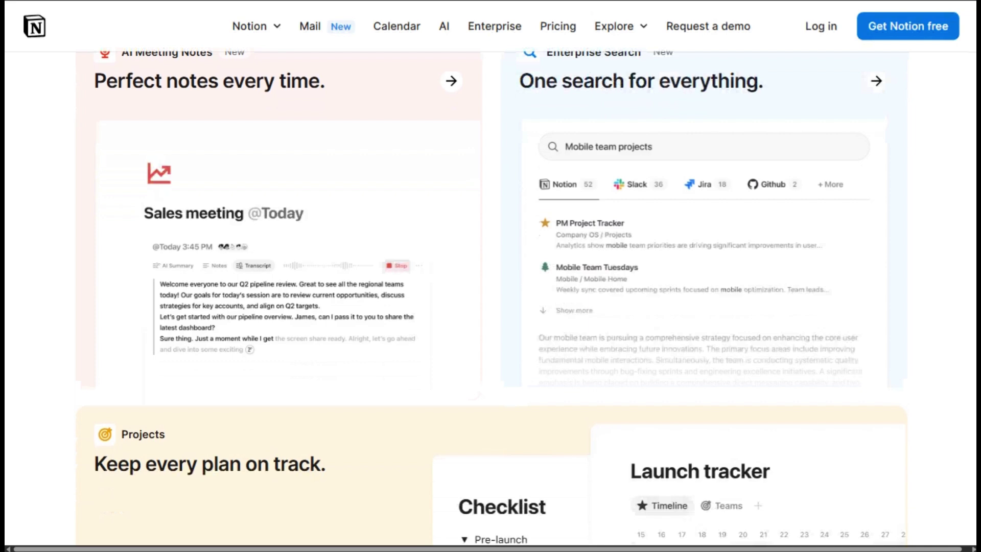
{"action": "scroll", "coordinate": [491, 306], "scroll_direction": "down", "scroll_amount": 3}
{"action": "scroll", "coordinate": [491, 307], "scroll_direction": "down", "scroll_amount": 2}
{"action": "scroll", "coordinate": [490, 306], "scroll_direction": "down", "scroll_amount": 1}
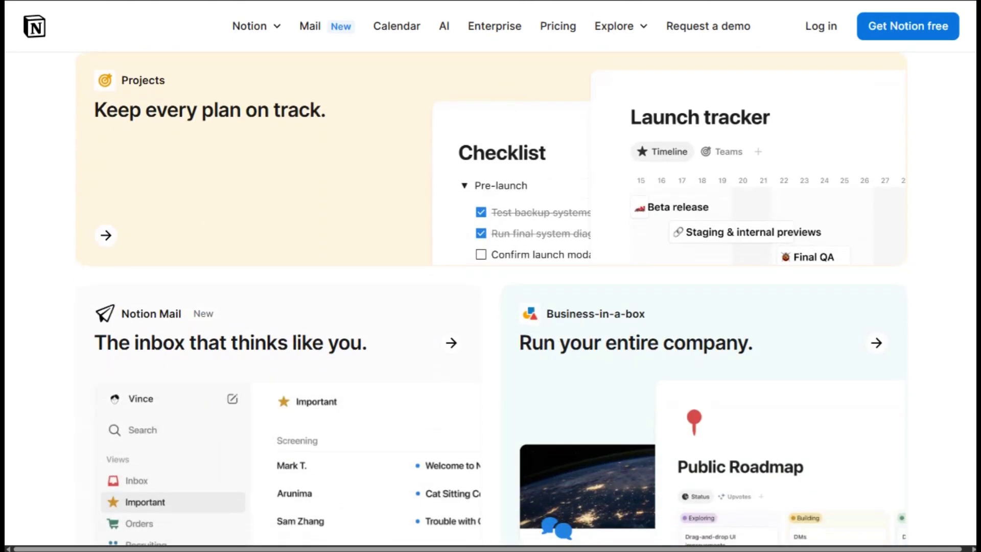
{"action": "scroll", "coordinate": [490, 306], "scroll_direction": "down", "scroll_amount": 2}
{"action": "scroll", "coordinate": [490, 307], "scroll_direction": "down", "scroll_amount": 3}
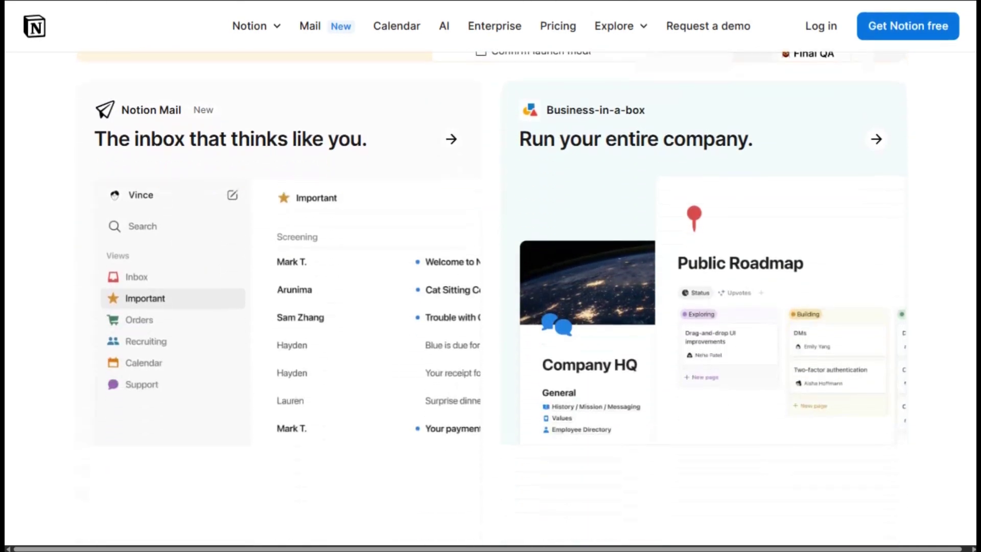
{"action": "scroll", "coordinate": [490, 307], "scroll_direction": "down", "scroll_amount": 3}
{"action": "scroll", "coordinate": [490, 307], "scroll_direction": "down", "scroll_amount": 3}
{"action": "scroll", "coordinate": [491, 307], "scroll_direction": "down", "scroll_amount": 1}
{"action": "scroll", "coordinate": [490, 307], "scroll_direction": "down", "scroll_amount": 1}
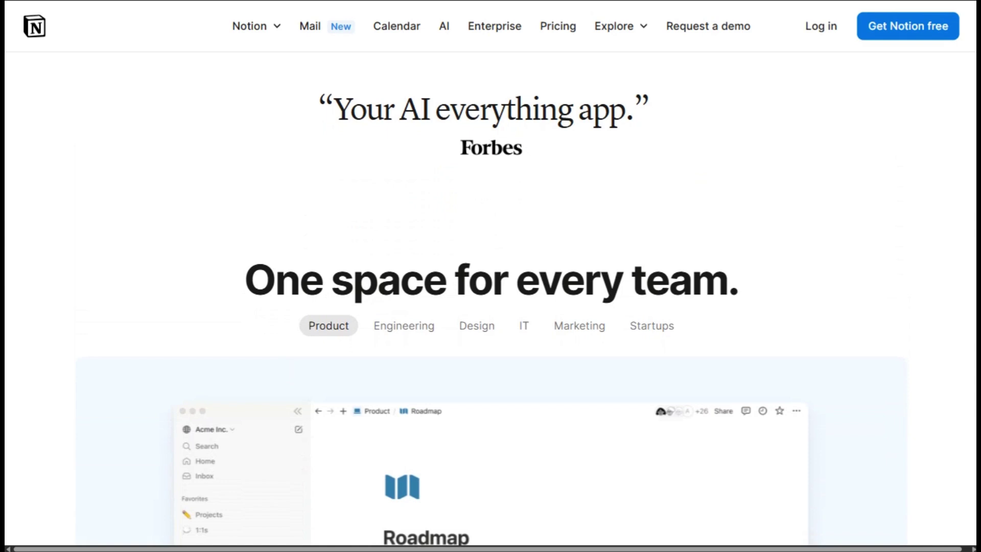
{"action": "scroll", "coordinate": [490, 307], "scroll_direction": "down", "scroll_amount": 3}
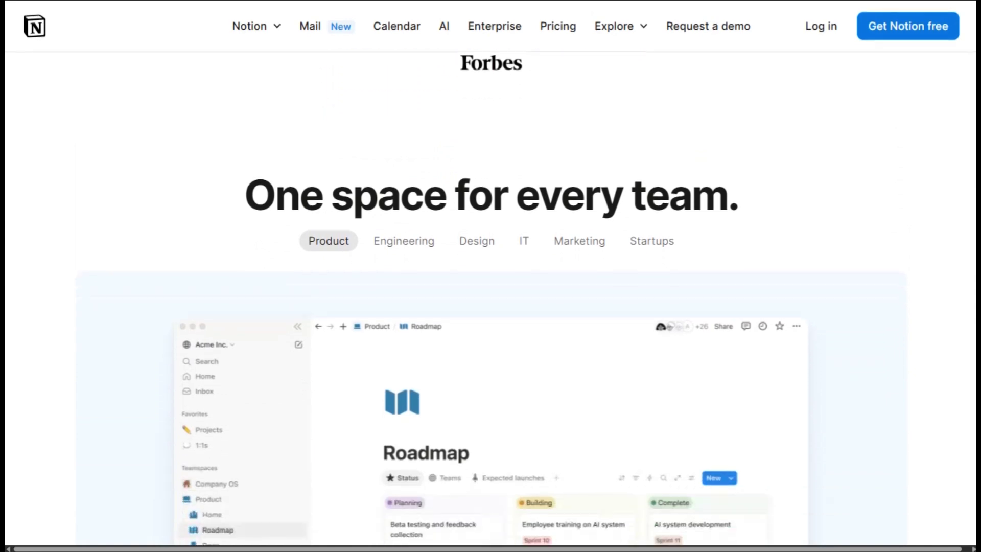
{"action": "scroll", "coordinate": [491, 307], "scroll_direction": "down", "scroll_amount": 2}
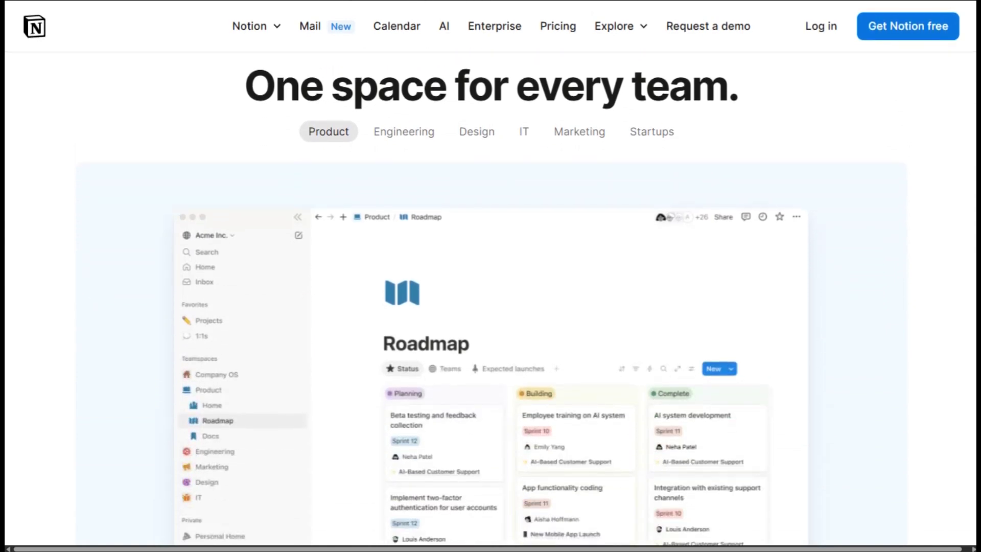
{"action": "scroll", "coordinate": [490, 307], "scroll_direction": "down", "scroll_amount": 1}
{"action": "scroll", "coordinate": [490, 306], "scroll_direction": "down", "scroll_amount": 3}
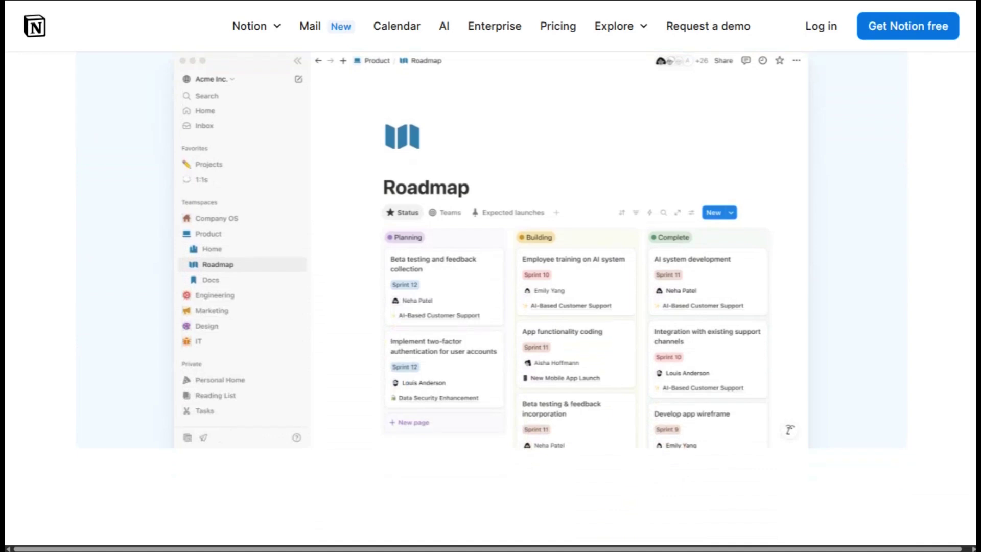
{"action": "scroll", "coordinate": [491, 306], "scroll_direction": "down", "scroll_amount": 2}
{"action": "scroll", "coordinate": [490, 306], "scroll_direction": "down", "scroll_amount": 4}
{"action": "scroll", "coordinate": [491, 307], "scroll_direction": "down", "scroll_amount": 3}
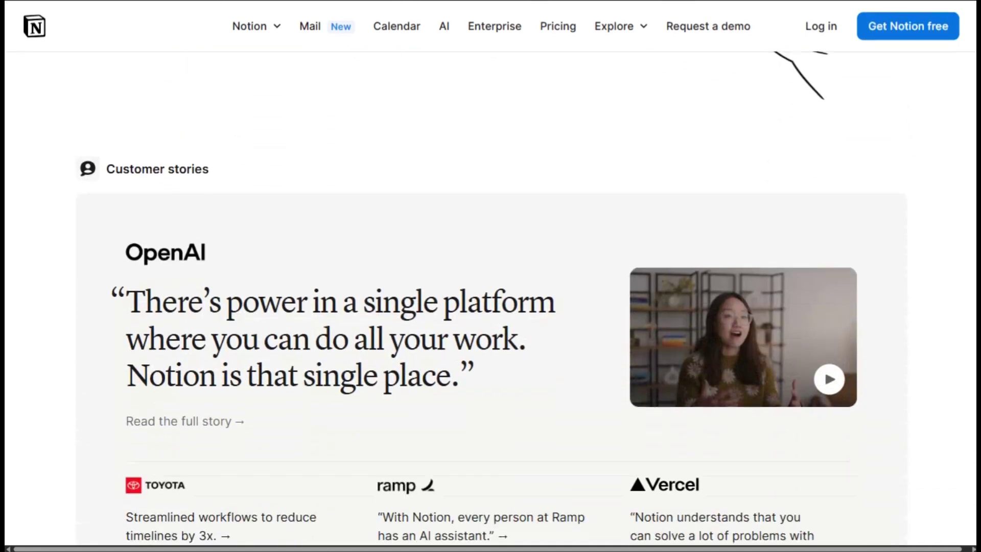
{"action": "scroll", "coordinate": [491, 307], "scroll_direction": "down", "scroll_amount": 2}
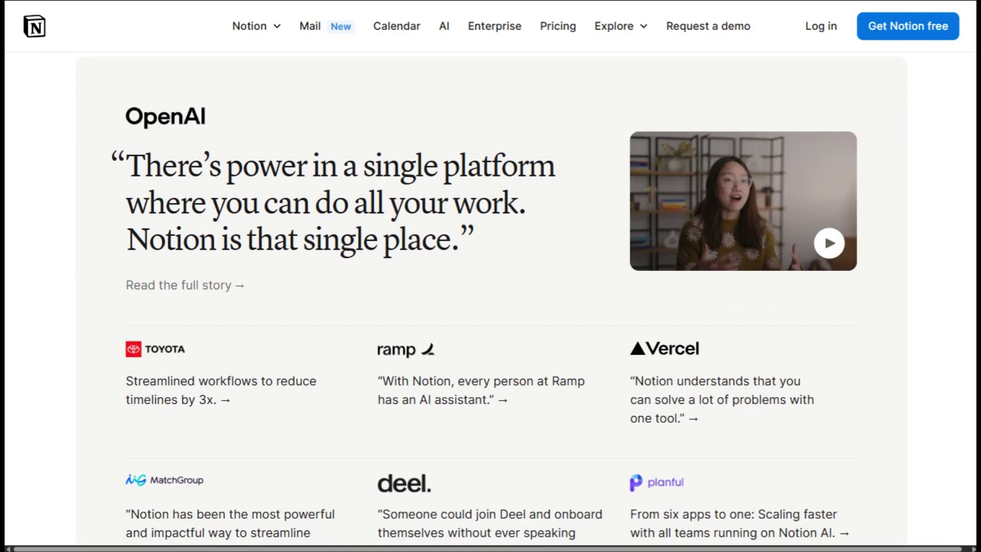
{"action": "scroll", "coordinate": [490, 306], "scroll_direction": "down", "scroll_amount": 2}
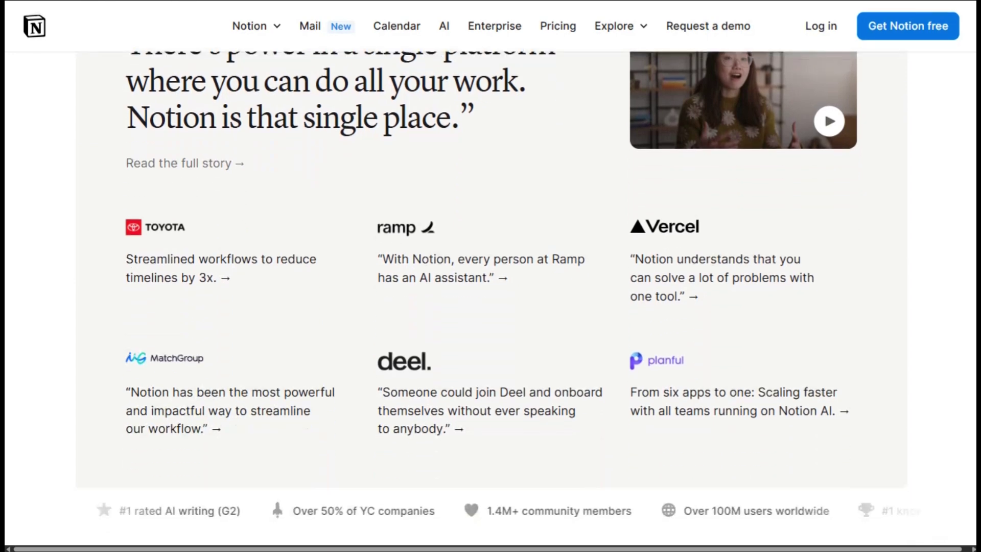
{"action": "scroll", "coordinate": [491, 307], "scroll_direction": "down", "scroll_amount": 2}
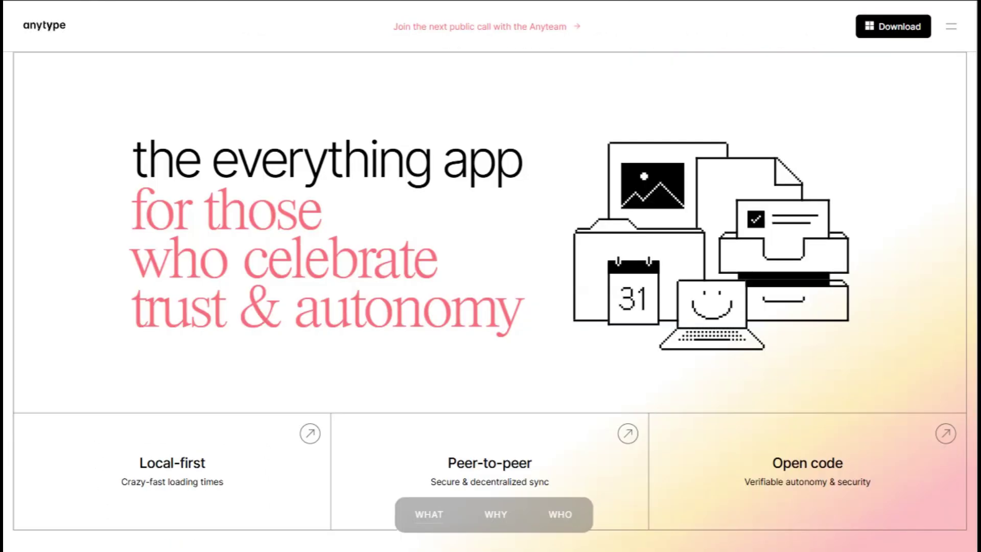
{"action": "scroll", "coordinate": [490, 307], "scroll_direction": "down", "scroll_amount": 1}
{"action": "scroll", "coordinate": [490, 307], "scroll_direction": "down", "scroll_amount": 3}
{"action": "scroll", "coordinate": [491, 306], "scroll_direction": "down", "scroll_amount": 3}
{"action": "scroll", "coordinate": [490, 307], "scroll_direction": "down", "scroll_amount": 3}
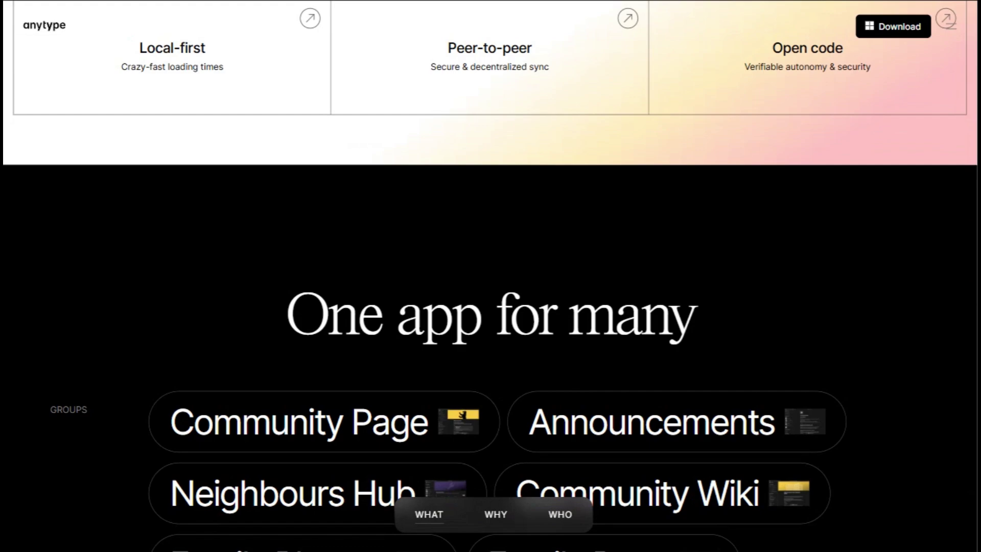
{"action": "scroll", "coordinate": [490, 307], "scroll_direction": "down", "scroll_amount": 2}
{"action": "scroll", "coordinate": [491, 307], "scroll_direction": "down", "scroll_amount": 1}
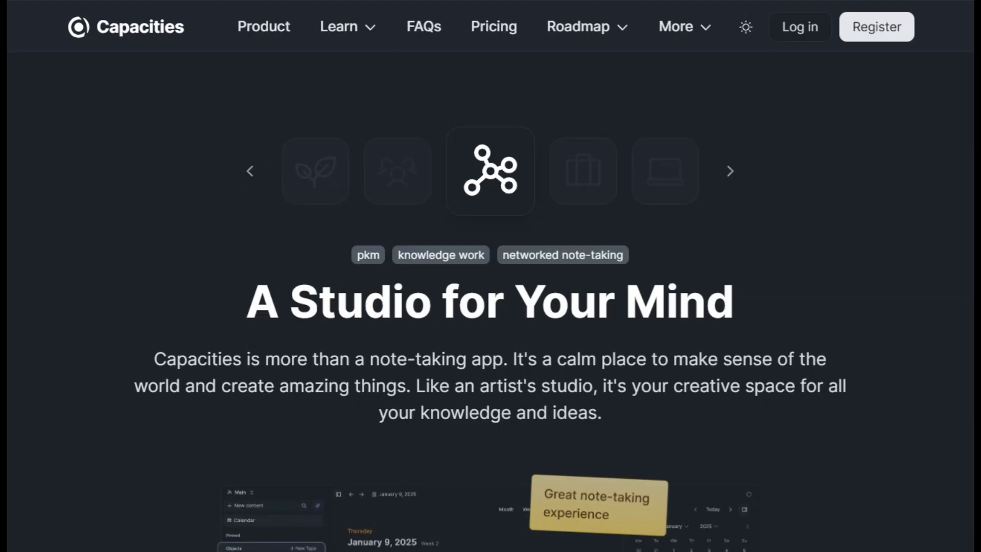
{"action": "scroll", "coordinate": [490, 307], "scroll_direction": "down", "scroll_amount": 2}
{"action": "scroll", "coordinate": [490, 306], "scroll_direction": "down", "scroll_amount": 3}
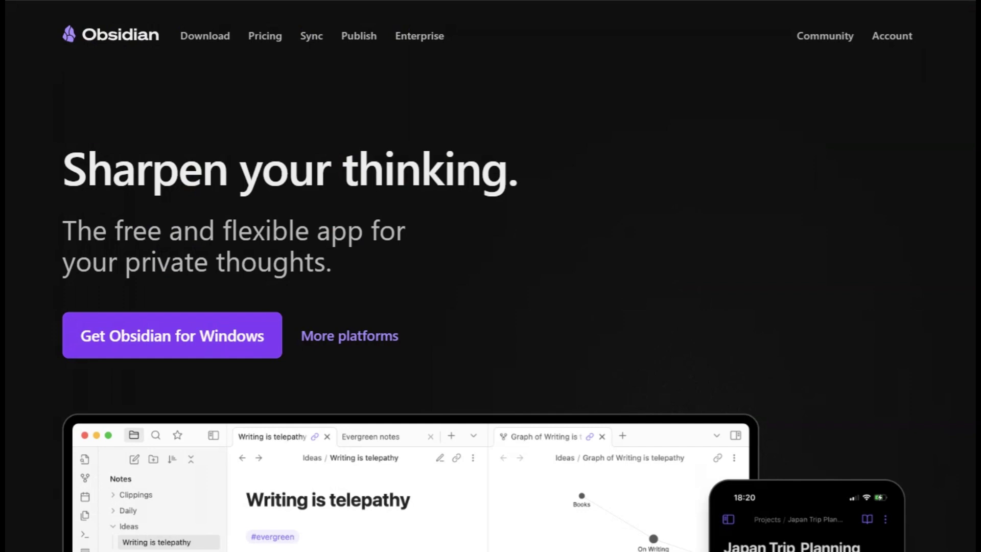
{"action": "scroll", "coordinate": [491, 307], "scroll_direction": "down", "scroll_amount": 2}
{"action": "scroll", "coordinate": [490, 306], "scroll_direction": "down", "scroll_amount": 3}
{"action": "scroll", "coordinate": [490, 307], "scroll_direction": "down", "scroll_amount": 2}
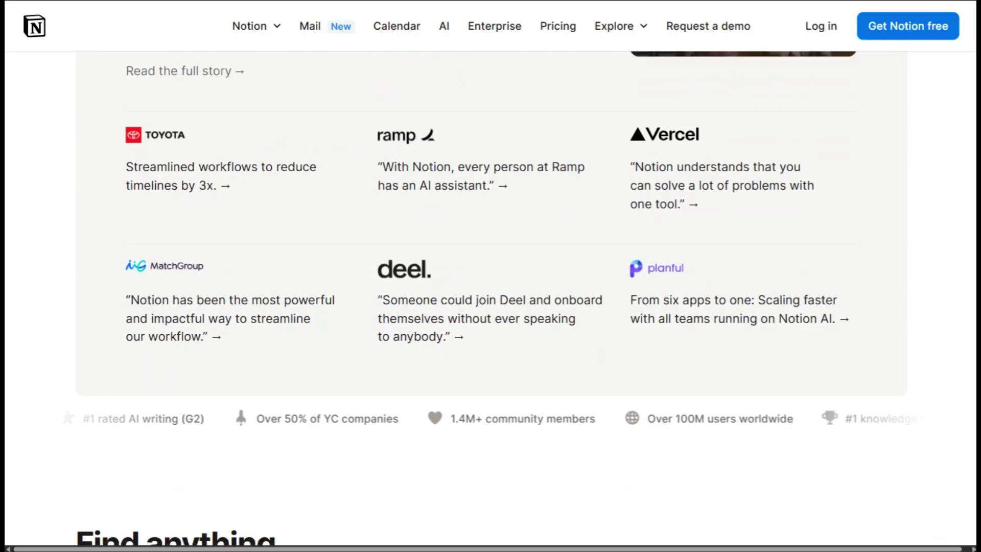
{"action": "scroll", "coordinate": [490, 307], "scroll_direction": "down", "scroll_amount": 2}
{"action": "scroll", "coordinate": [490, 306], "scroll_direction": "down", "scroll_amount": 3}
{"action": "scroll", "coordinate": [491, 307], "scroll_direction": "down", "scroll_amount": 2}
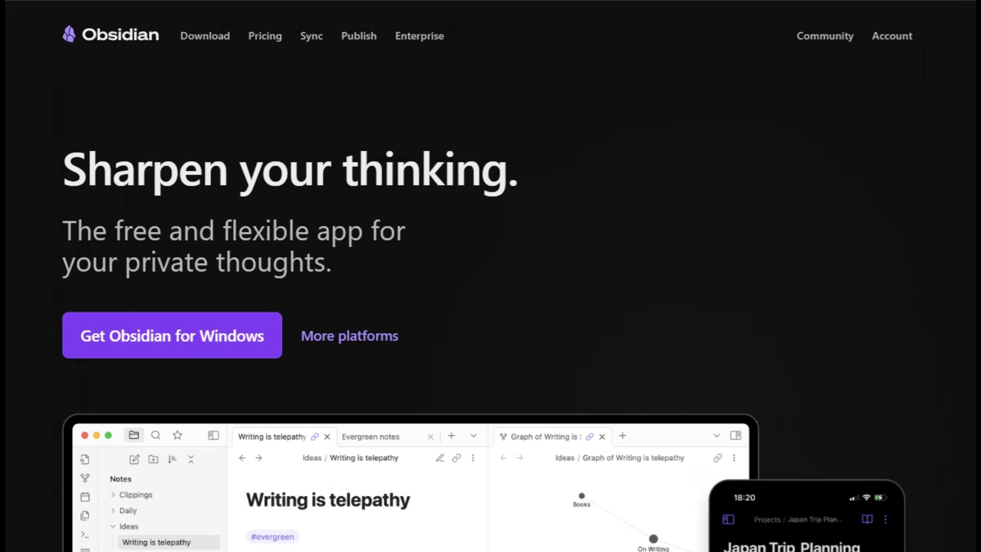
{"action": "scroll", "coordinate": [490, 307], "scroll_direction": "down", "scroll_amount": 3}
{"action": "scroll", "coordinate": [491, 306], "scroll_direction": "down", "scroll_amount": 4}
{"action": "scroll", "coordinate": [490, 307], "scroll_direction": "down", "scroll_amount": 3}
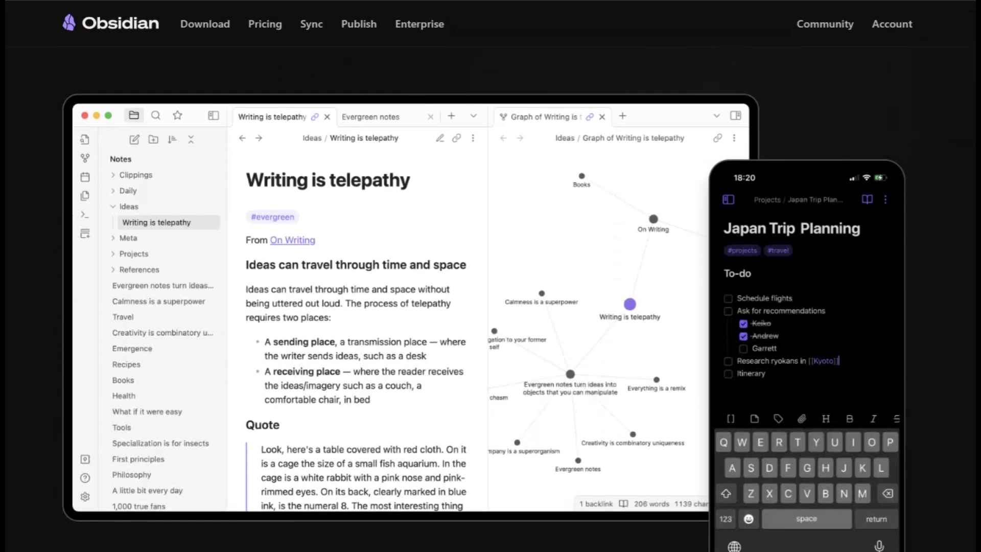
{"action": "scroll", "coordinate": [490, 307], "scroll_direction": "down", "scroll_amount": 3}
{"action": "scroll", "coordinate": [491, 307], "scroll_direction": "down", "scroll_amount": 4}
{"action": "scroll", "coordinate": [490, 306], "scroll_direction": "down", "scroll_amount": 3}
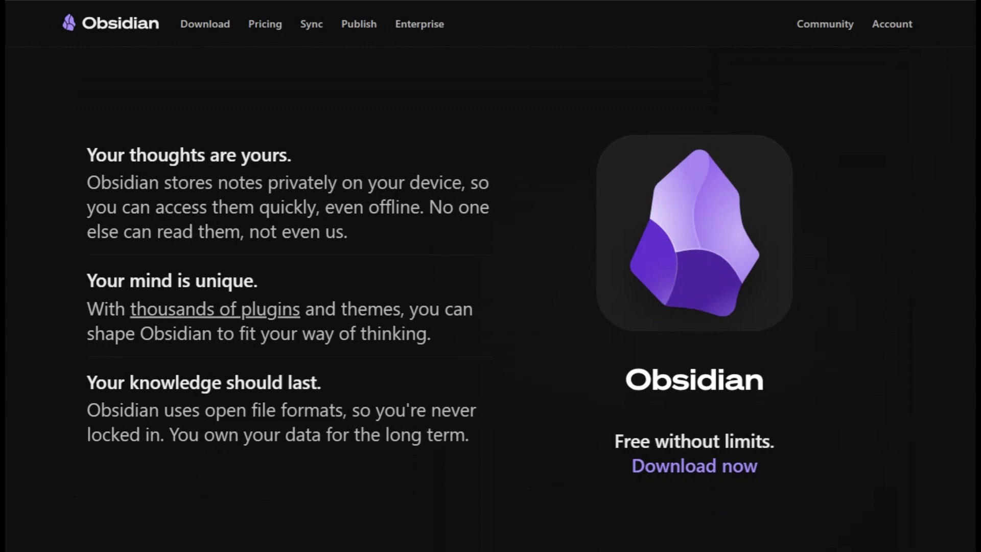
{"action": "scroll", "coordinate": [490, 307], "scroll_direction": "down", "scroll_amount": 3}
{"action": "scroll", "coordinate": [490, 306], "scroll_direction": "down", "scroll_amount": 4}
{"action": "scroll", "coordinate": [491, 307], "scroll_direction": "down", "scroll_amount": 3}
{"action": "scroll", "coordinate": [491, 307], "scroll_direction": "down", "scroll_amount": 1}
{"action": "scroll", "coordinate": [491, 307], "scroll_direction": "down", "scroll_amount": 1}
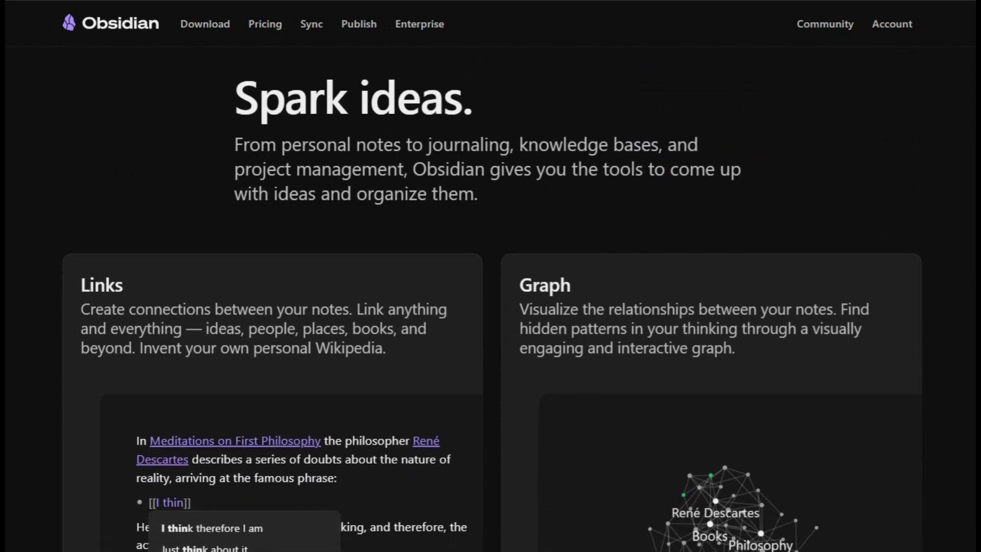
{"action": "scroll", "coordinate": [491, 307], "scroll_direction": "down", "scroll_amount": 1}
{"action": "scroll", "coordinate": [491, 306], "scroll_direction": "down", "scroll_amount": 3}
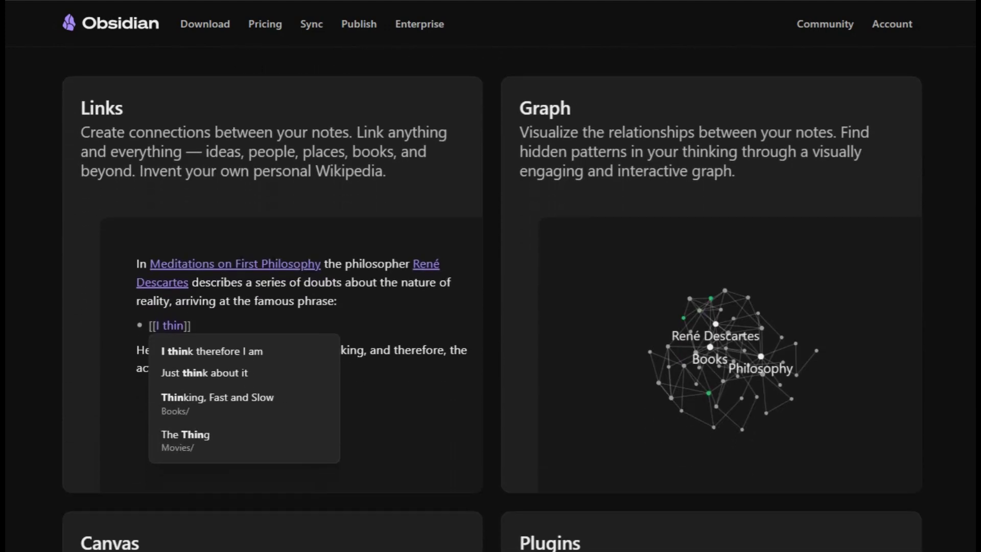
{"action": "scroll", "coordinate": [490, 307], "scroll_direction": "down", "scroll_amount": 3}
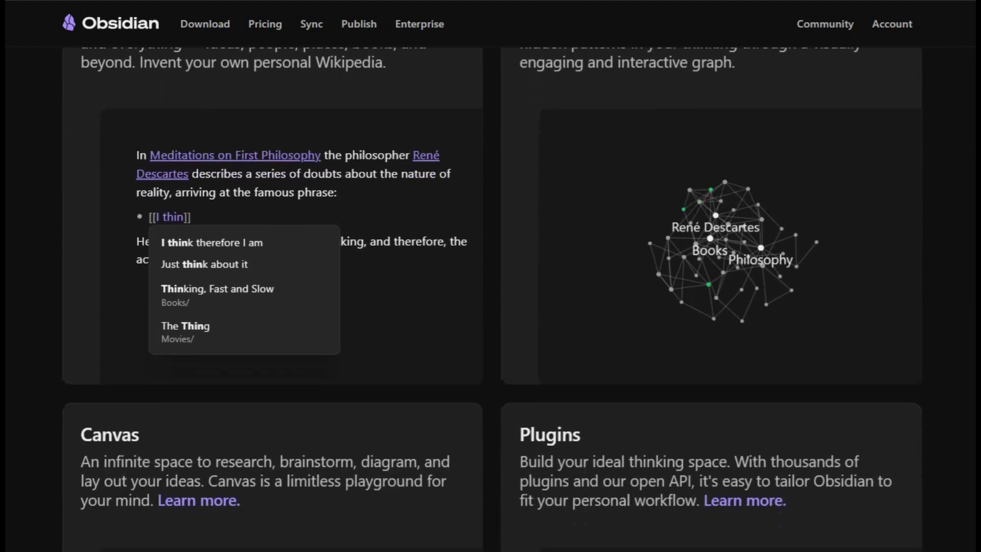
{"action": "scroll", "coordinate": [490, 307], "scroll_direction": "down", "scroll_amount": 3}
{"action": "scroll", "coordinate": [491, 306], "scroll_direction": "down", "scroll_amount": 2}
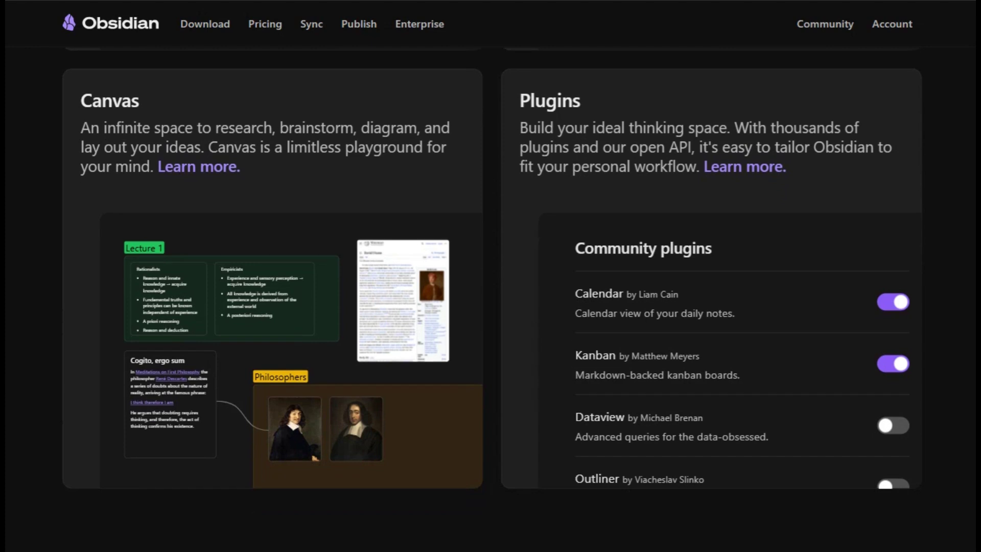
{"action": "scroll", "coordinate": [491, 307], "scroll_direction": "down", "scroll_amount": 2}
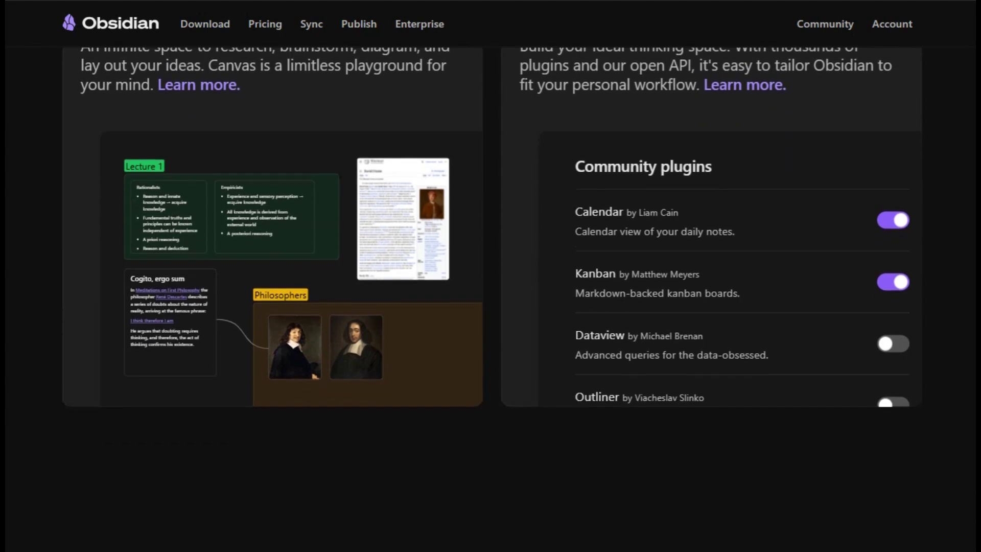
{"action": "scroll", "coordinate": [490, 306], "scroll_direction": "down", "scroll_amount": 4}
{"action": "scroll", "coordinate": [490, 307], "scroll_direction": "down", "scroll_amount": 4}
{"action": "scroll", "coordinate": [490, 306], "scroll_direction": "down", "scroll_amount": 2}
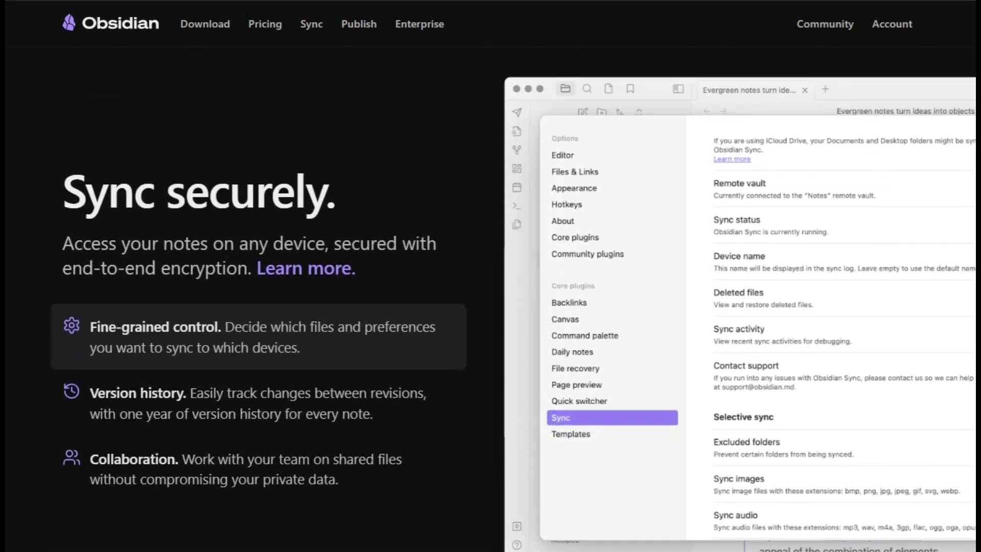